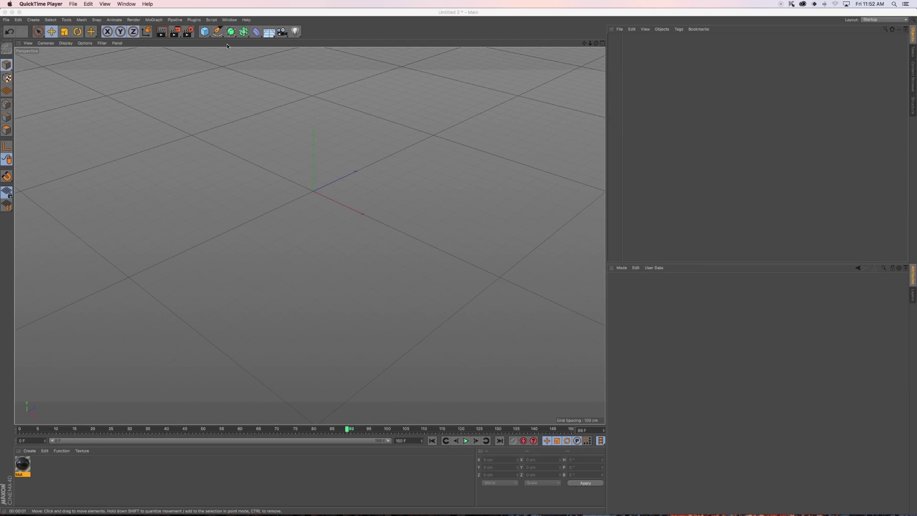
Step: Add a cube and round its edges with a 5 cm fillet radius
{"action": "left_click", "coordinate": [204, 31]}
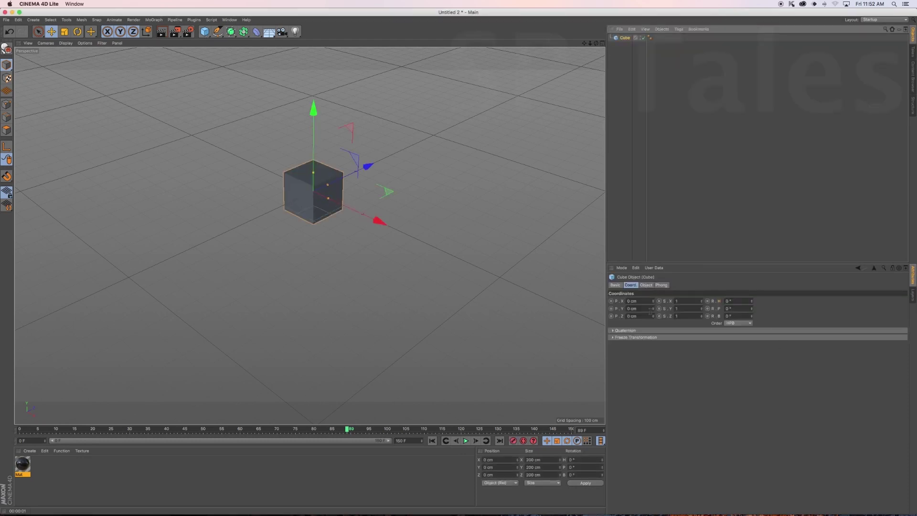
{"action": "left_click", "coordinate": [646, 286]}
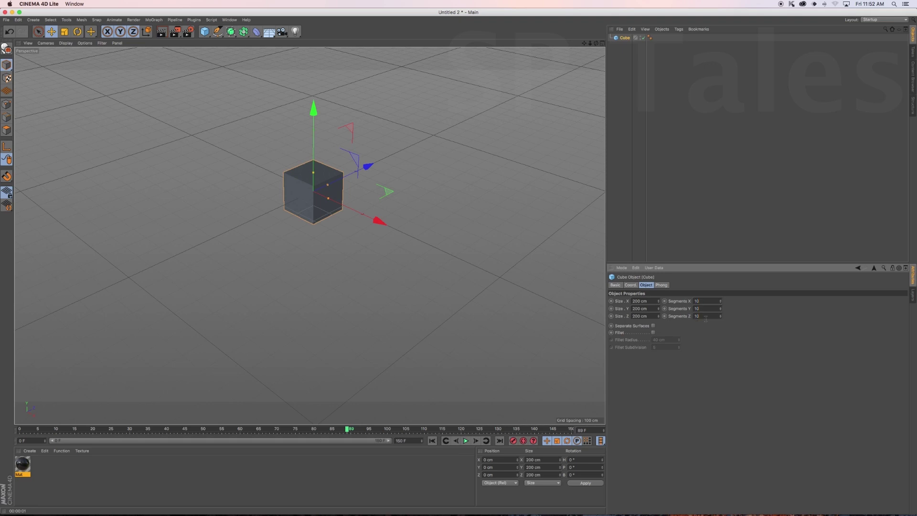
{"action": "left_click", "coordinate": [653, 332]}
{"action": "left_click", "coordinate": [664, 340]}
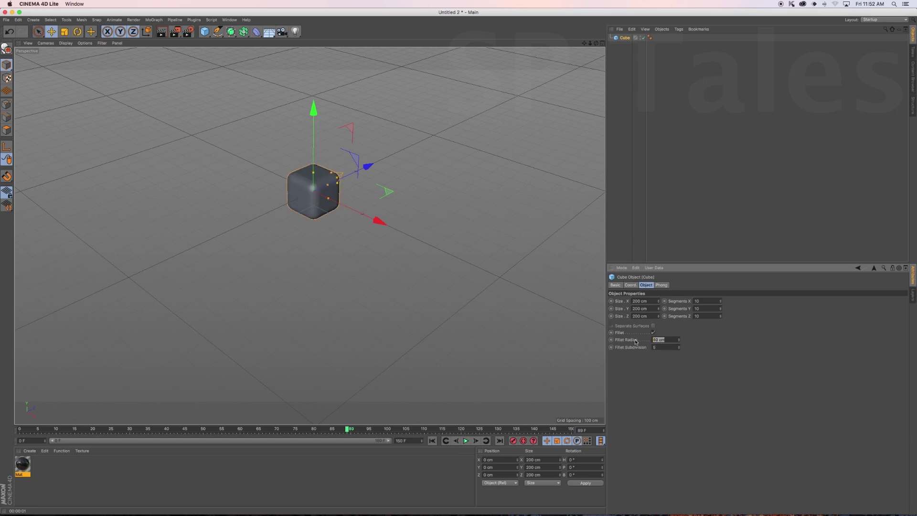
{"action": "type", "text": "5"}
{"action": "key", "text": "Return"}
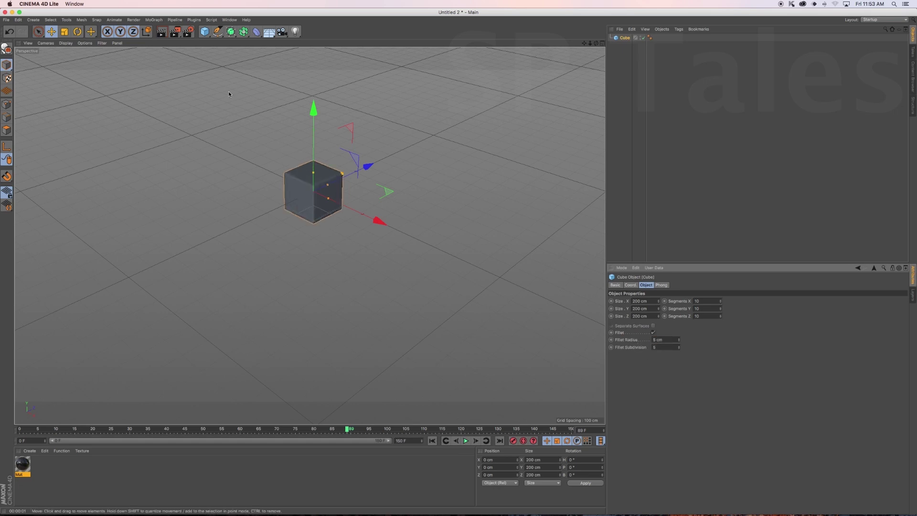
{"action": "left_click", "coordinate": [257, 33]}
Step: Parent an Explosion FX deformer under the Cube and set its Cluster Type to Polygons
{"action": "left_click", "coordinate": [330, 57]}
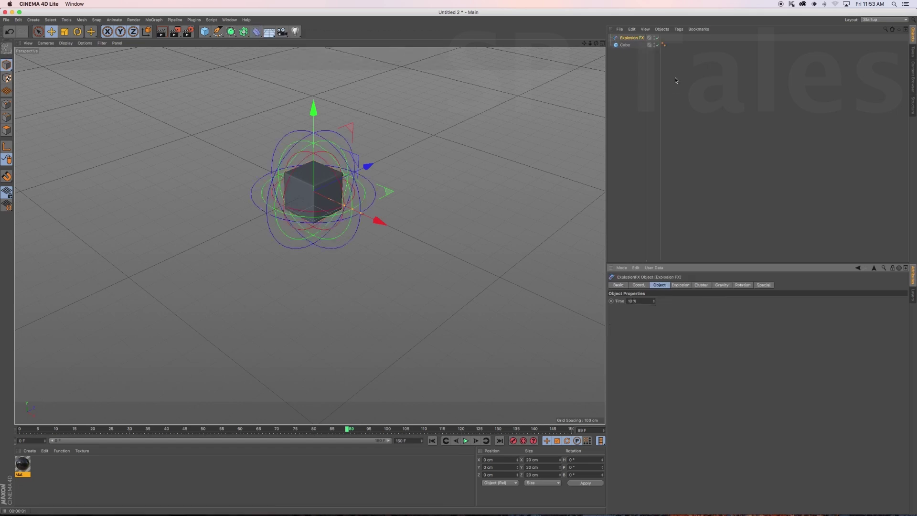
{"action": "left_click_drag", "start_coordinate": [631, 45], "coordinate": [626, 47]}
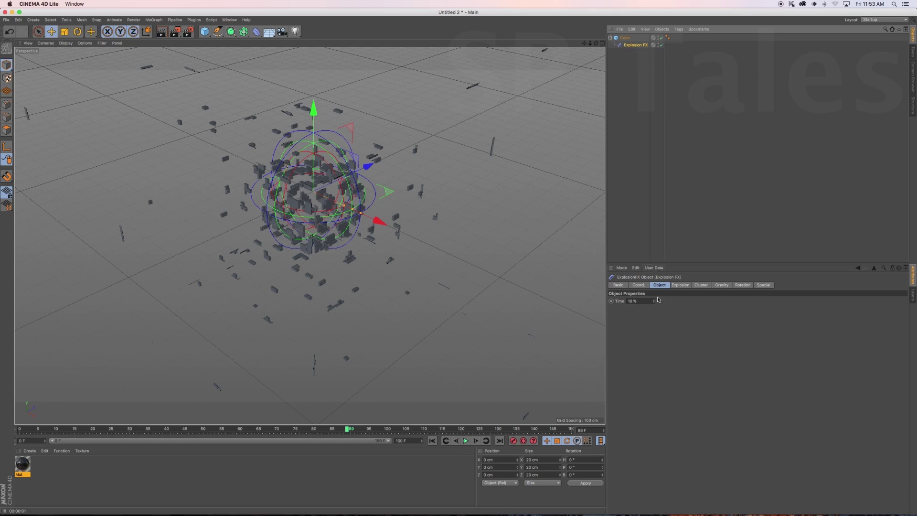
{"action": "left_click", "coordinate": [680, 285]}
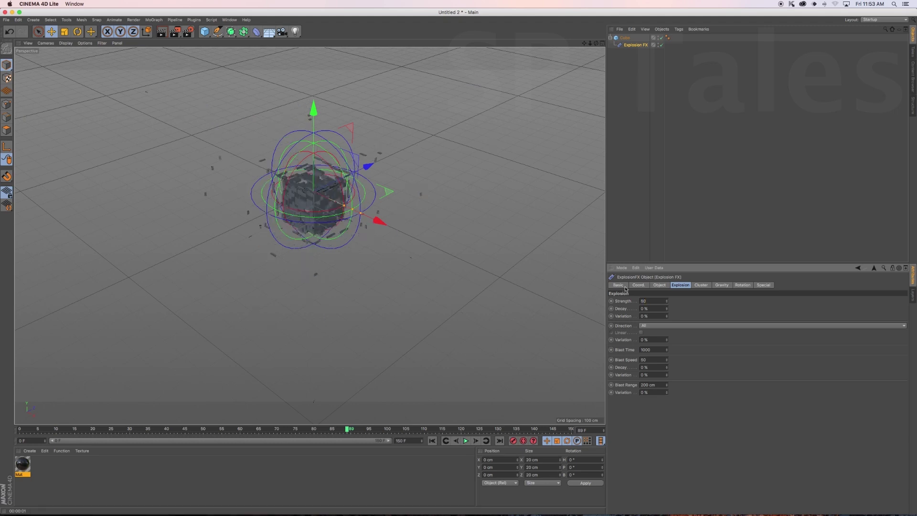
{"action": "left_click", "coordinate": [701, 285]}
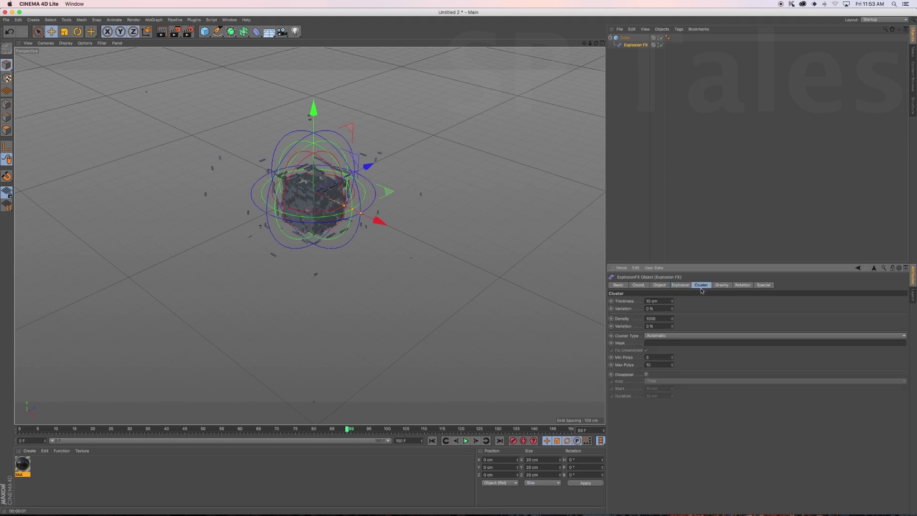
{"action": "left_click", "coordinate": [656, 337]}
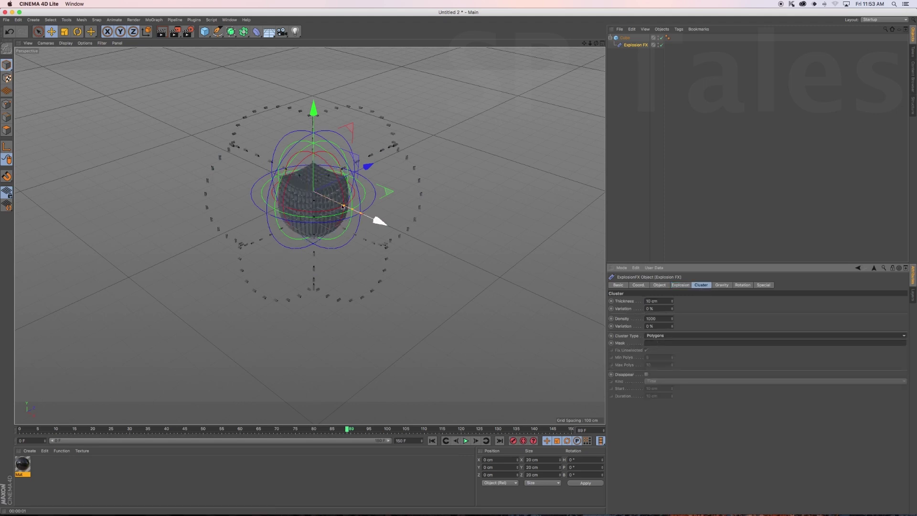
{"action": "left_click_drag", "start_coordinate": [375, 219], "coordinate": [338, 209], "text": "alt"}
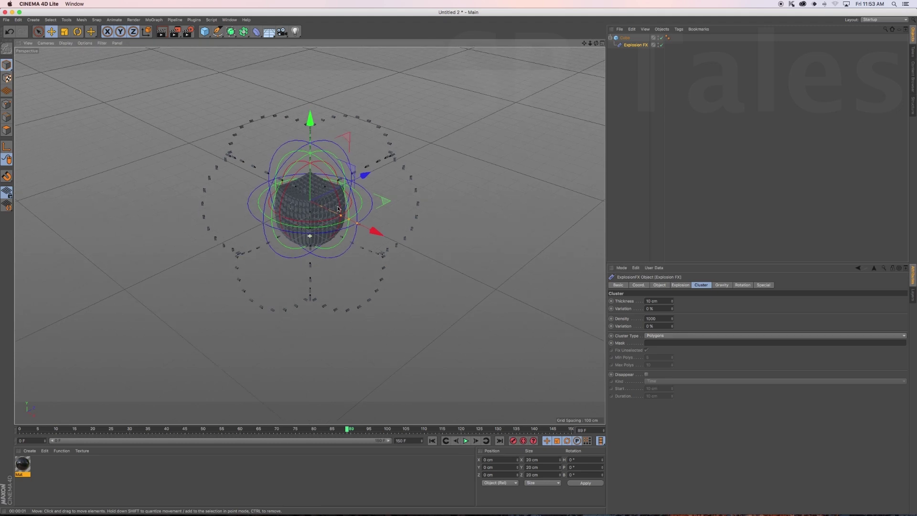
Step: Add a floor and lower it beneath the cube
{"action": "left_click", "coordinate": [269, 32]}
{"action": "mouse_move", "coordinate": [311, 117]}
{"action": "left_mouse_down"}
{"action": "mouse_move", "coordinate": [313, 153]}
{"action": "mouse_move", "coordinate": [246, 171]}
{"action": "left_mouse_up"}
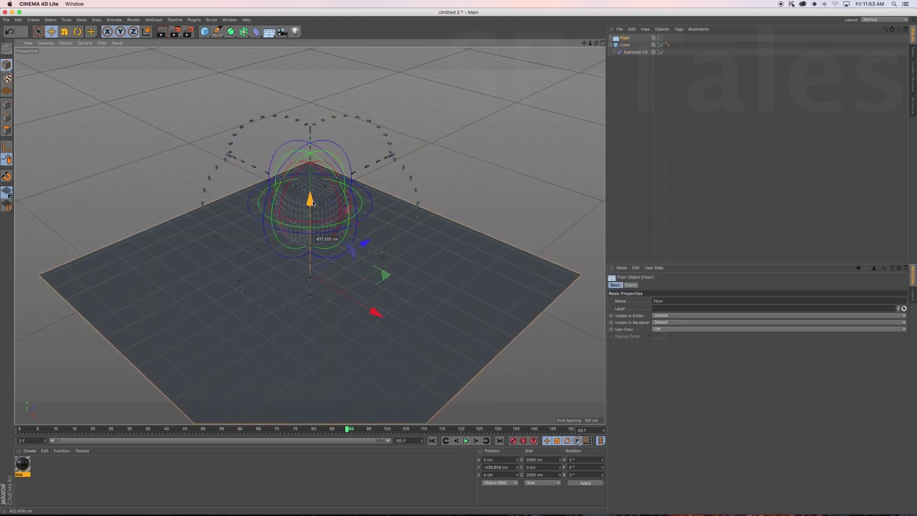
{"action": "scroll", "coordinate": [285, 189], "scroll_direction": "up", "scroll_amount": 1}
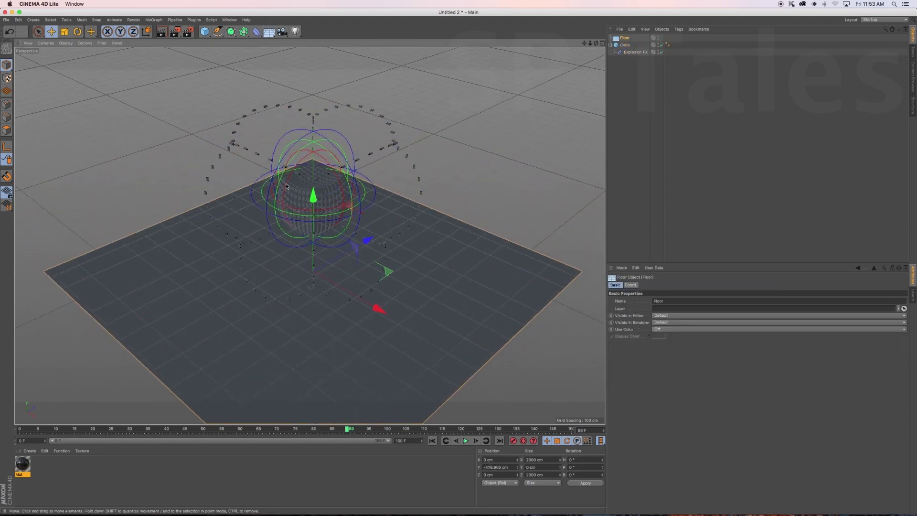
{"action": "scroll", "coordinate": [286, 183], "scroll_direction": "up", "scroll_amount": 1}
{"action": "scroll", "coordinate": [287, 183], "scroll_direction": "up", "scroll_amount": 1}
{"action": "scroll", "coordinate": [287, 183], "scroll_direction": "up", "scroll_amount": 1}
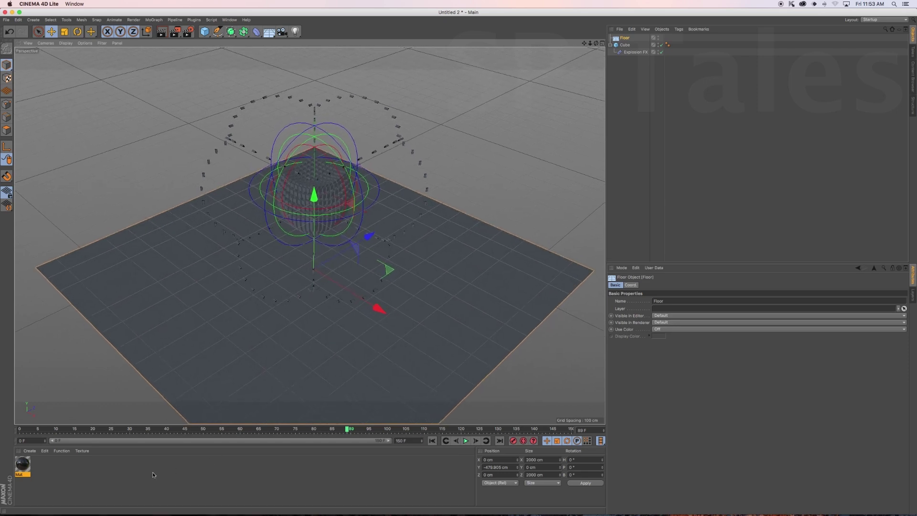
Step: Replace the Mat material with a new one on the floor and darken its colour to 8%
{"action": "left_click", "coordinate": [21, 470]}
{"action": "key", "text": "Delete"}
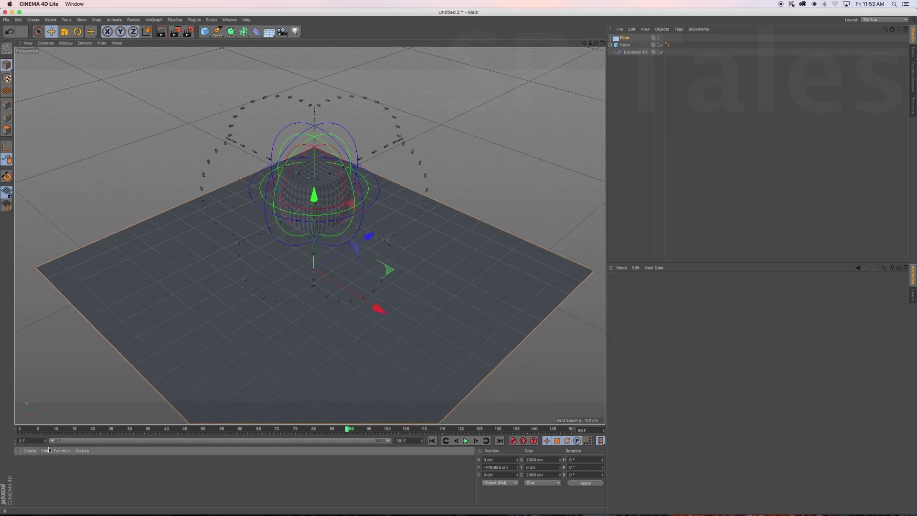
{"action": "double_click", "coordinate": [46, 477]}
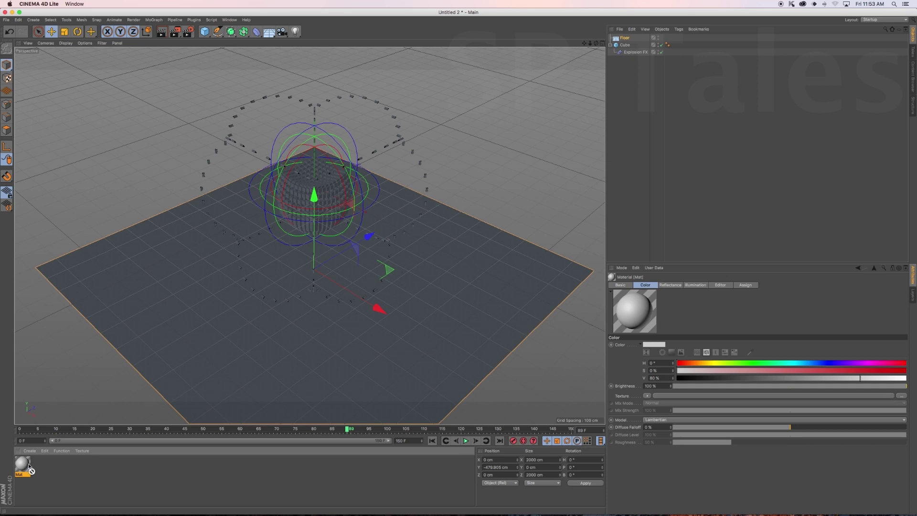
{"action": "left_click_drag", "start_coordinate": [23, 465], "coordinate": [221, 360]}
{"action": "double_click", "coordinate": [20, 469]}
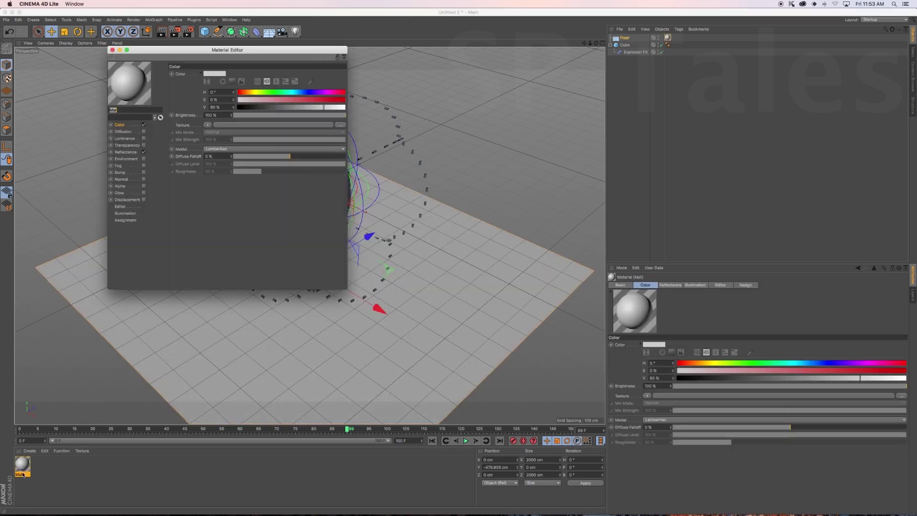
{"action": "left_click", "coordinate": [247, 107]}
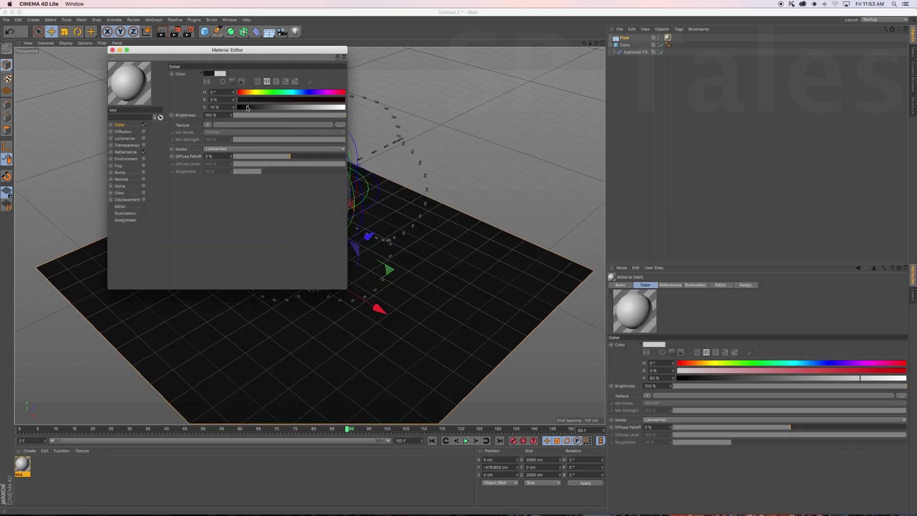
Step: Swap Default Specular for a Beckmann reflection layer with Dielectric Fresnel, preset PET
{"action": "left_click", "coordinate": [125, 152]}
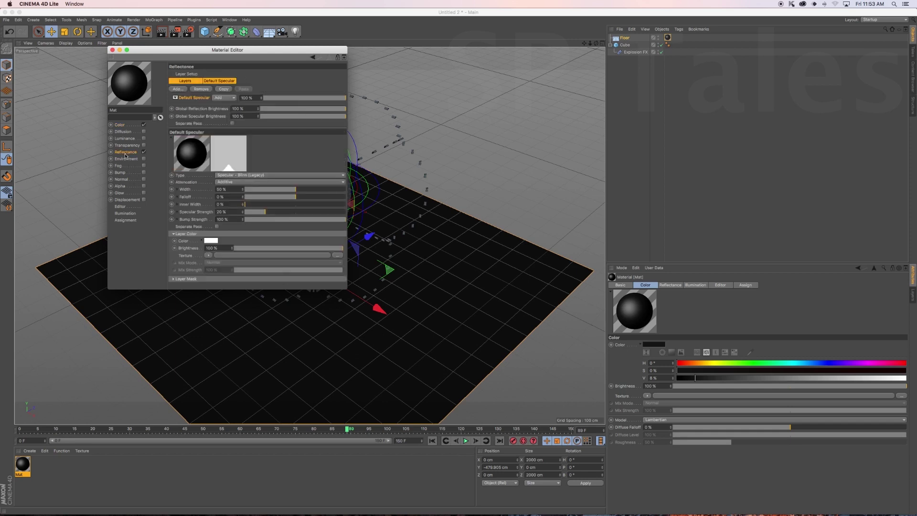
{"action": "left_click", "coordinate": [201, 89]}
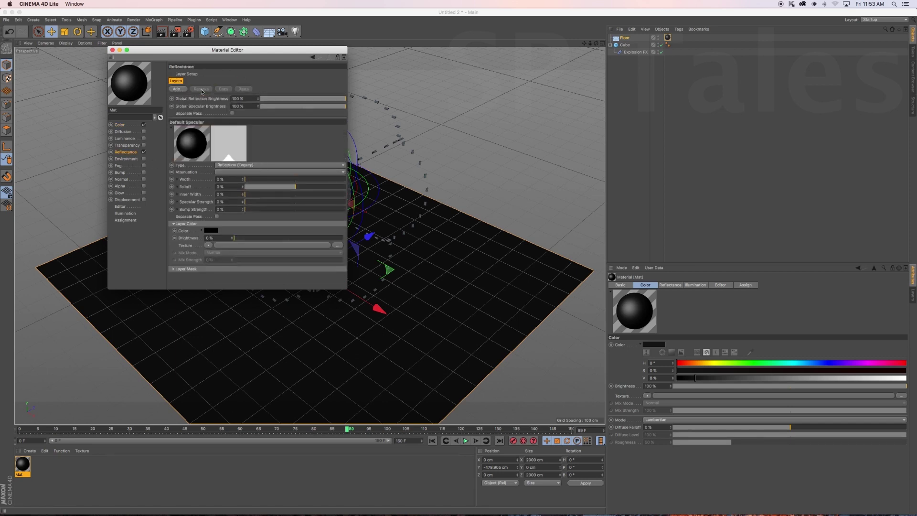
{"action": "left_click", "coordinate": [178, 90]}
{"action": "left_click", "coordinate": [204, 93]}
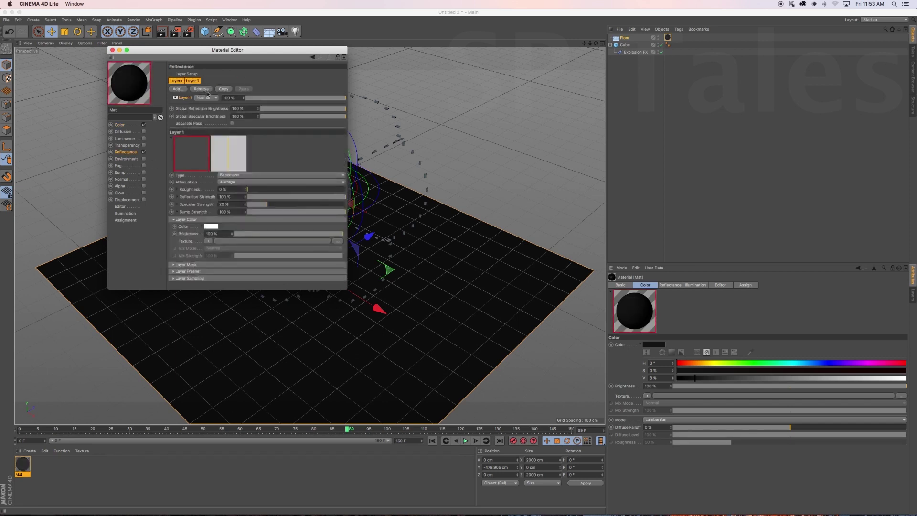
{"action": "left_click", "coordinate": [193, 271]}
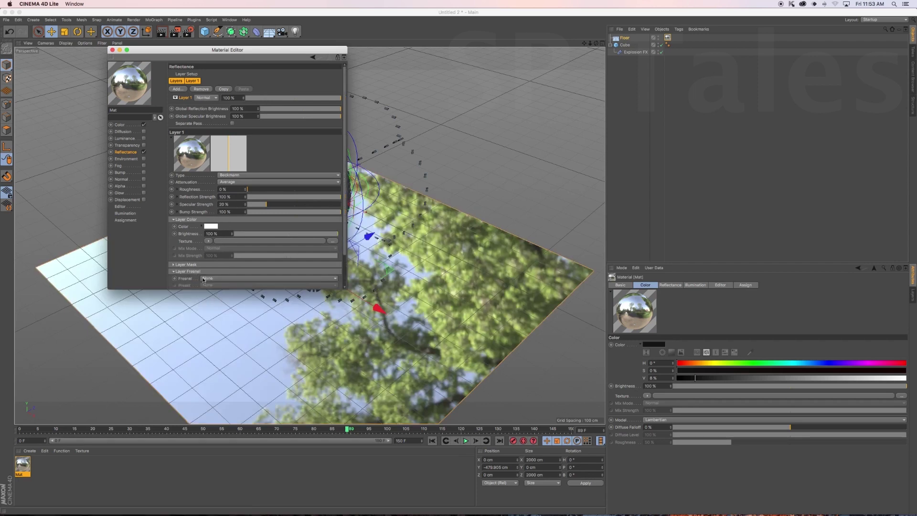
{"action": "left_click", "coordinate": [213, 296]}
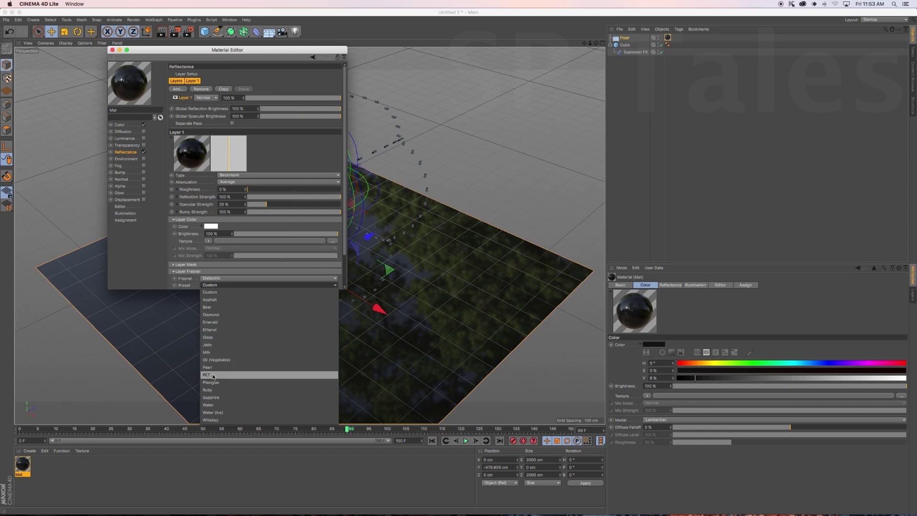
{"action": "left_click", "coordinate": [213, 375]}
{"action": "left_click", "coordinate": [112, 50]}
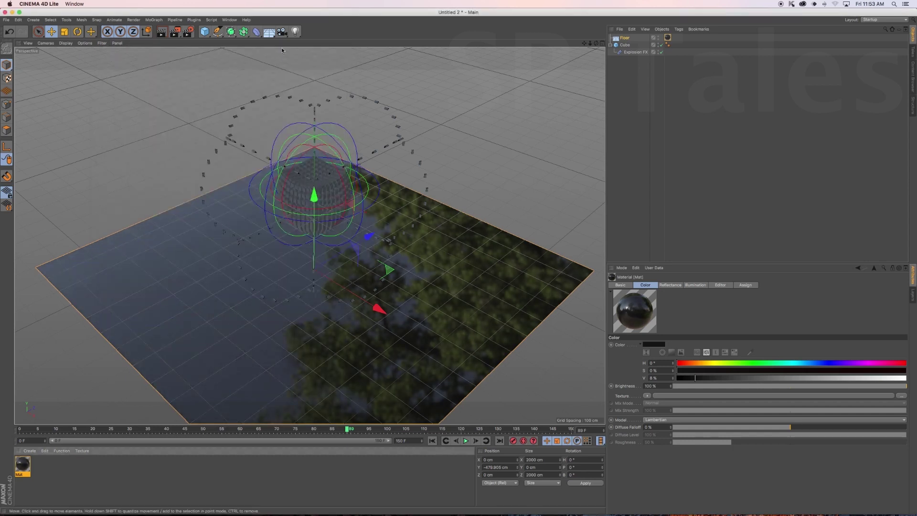
Step: Add a volumetric light with a wider visible radius and test-render it, then return to frame 73
{"action": "left_click", "coordinate": [295, 32]}
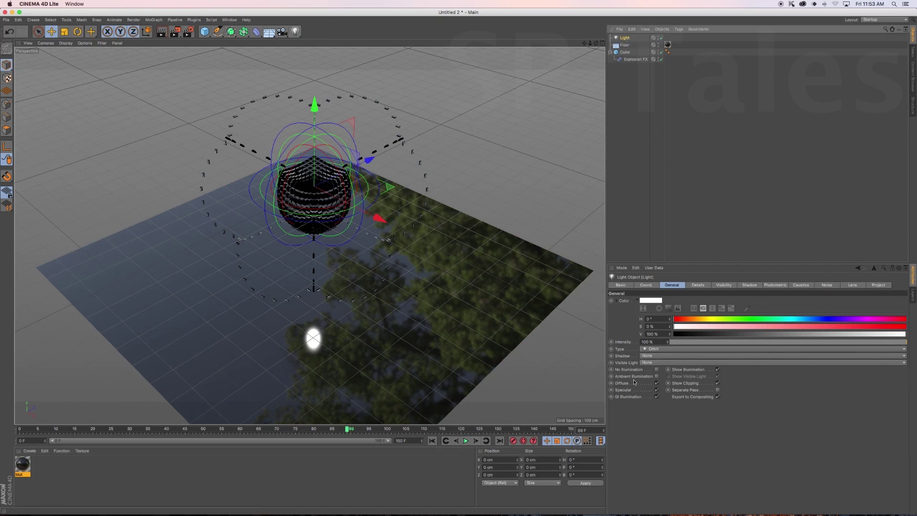
{"action": "left_click", "coordinate": [648, 365]}
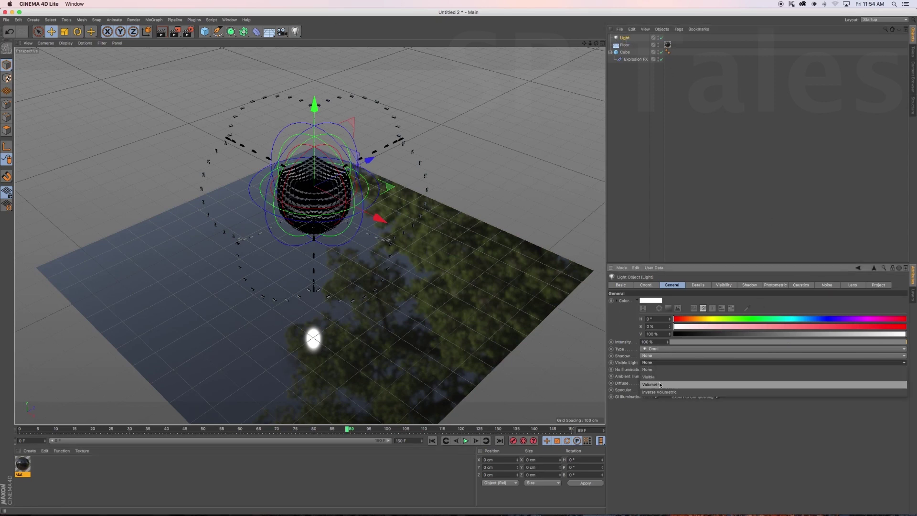
{"action": "left_click", "coordinate": [651, 384]}
{"action": "left_click_drag", "start_coordinate": [385, 154], "coordinate": [402, 154]}
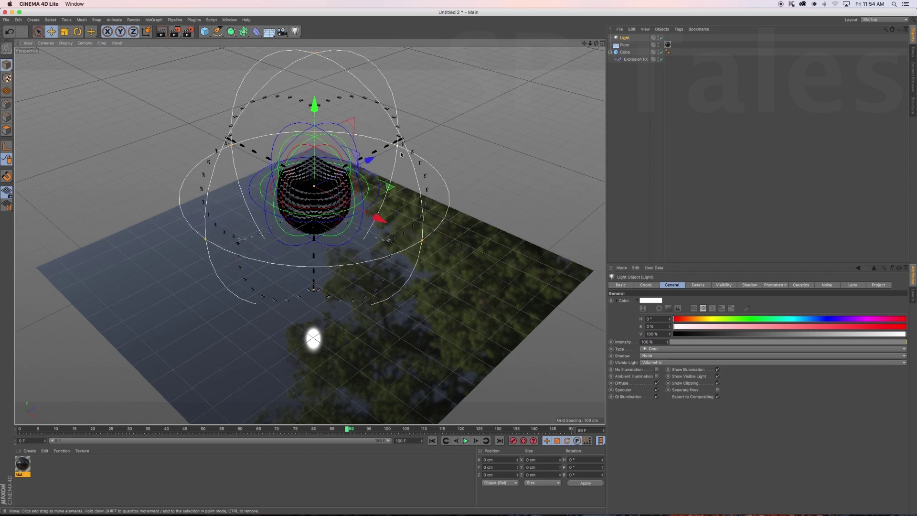
{"action": "key", "text": "super+r"}
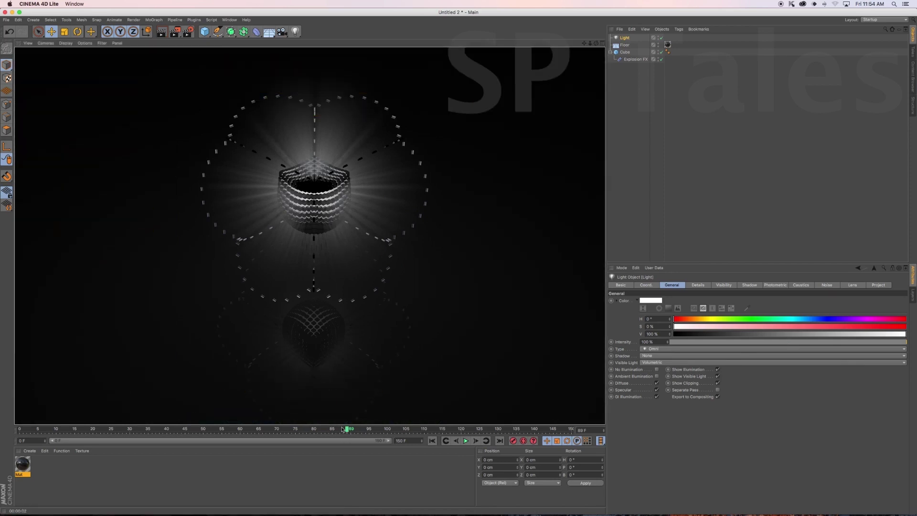
{"action": "left_click_drag", "start_coordinate": [348, 433], "coordinate": [289, 429]}
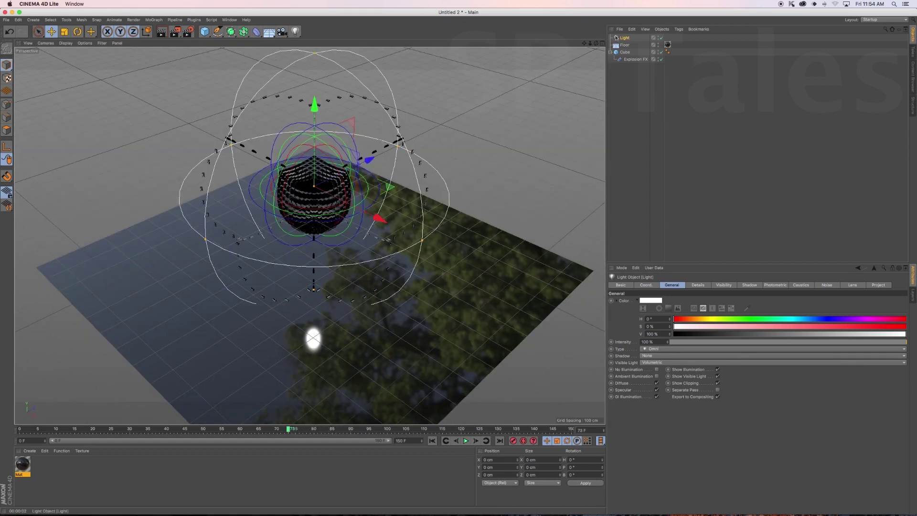
Step: At frame 0, move the Explosion FX back along Z to -340 cm
{"action": "left_click", "coordinate": [625, 42]}
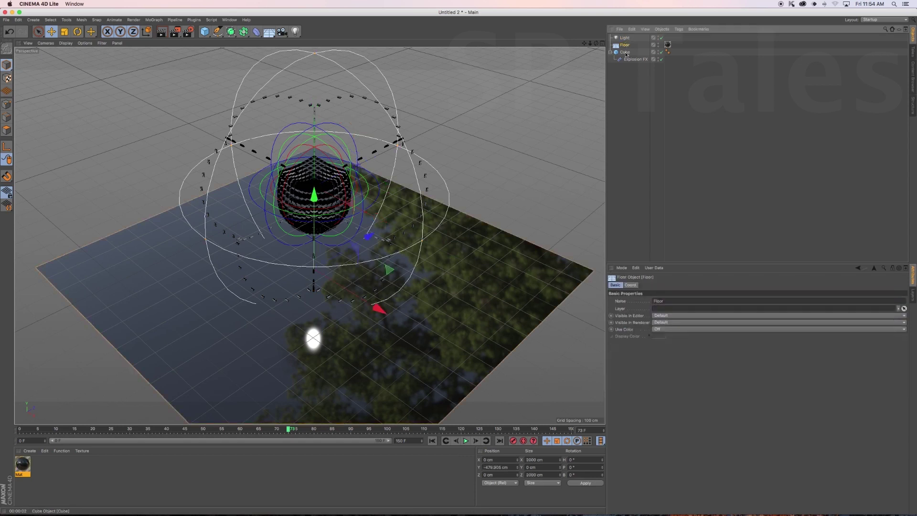
{"action": "left_click", "coordinate": [633, 58]}
{"action": "key", "text": "shift+f"}
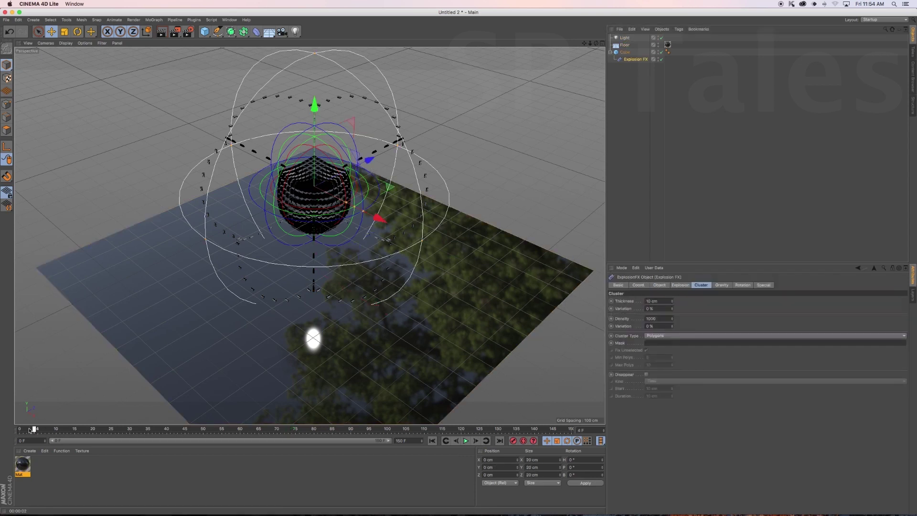
{"action": "left_click_drag", "start_coordinate": [371, 168], "coordinate": [340, 177]}
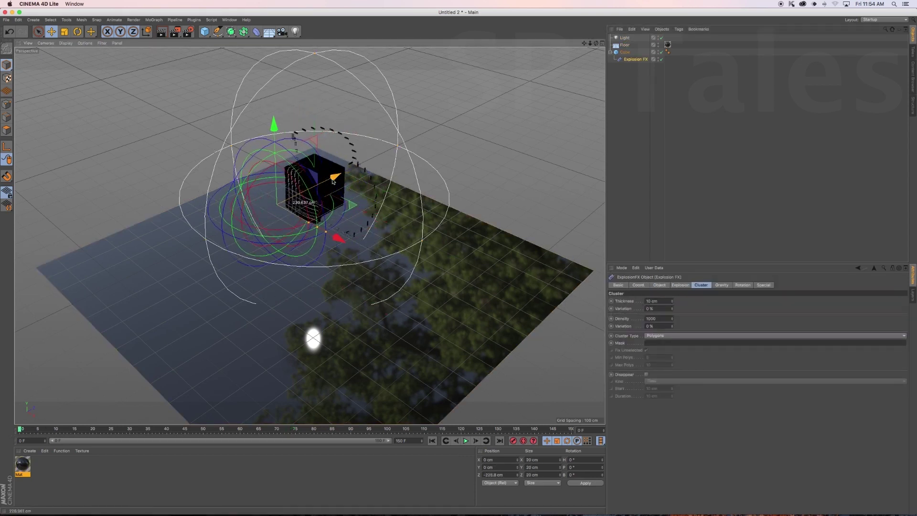
{"action": "key", "text": "alt+r"}
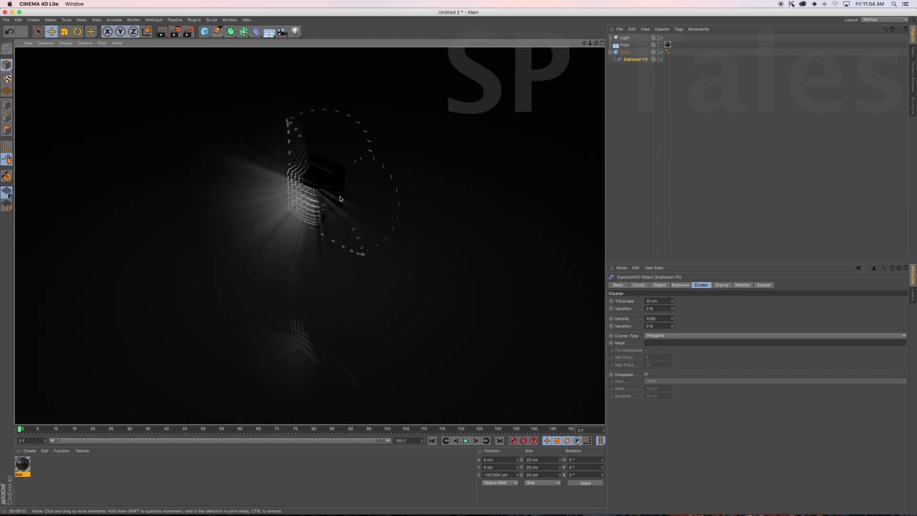
{"action": "key", "text": "alt+r"}
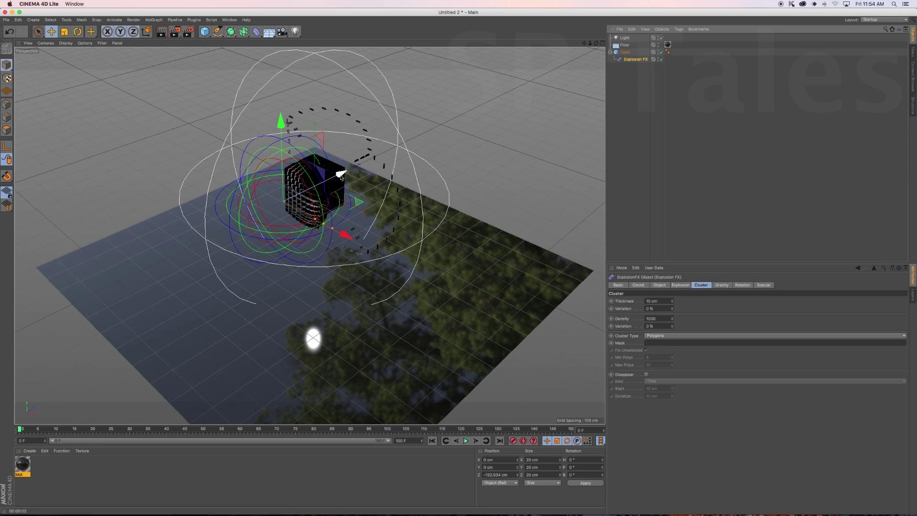
{"action": "mouse_move", "coordinate": [336, 176]}
{"action": "left_mouse_down"}
{"action": "mouse_move", "coordinate": [309, 192]}
{"action": "mouse_move", "coordinate": [318, 187]}
{"action": "left_mouse_up"}
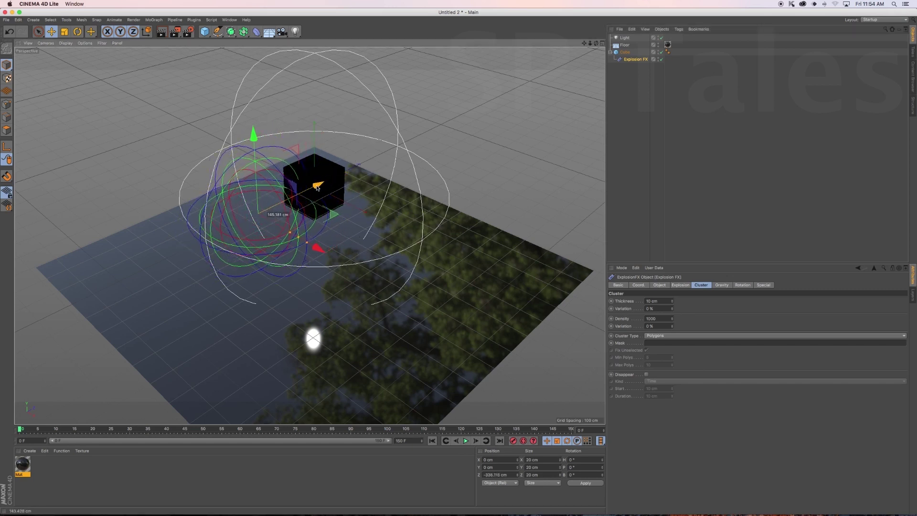
{"action": "left_click", "coordinate": [638, 285]}
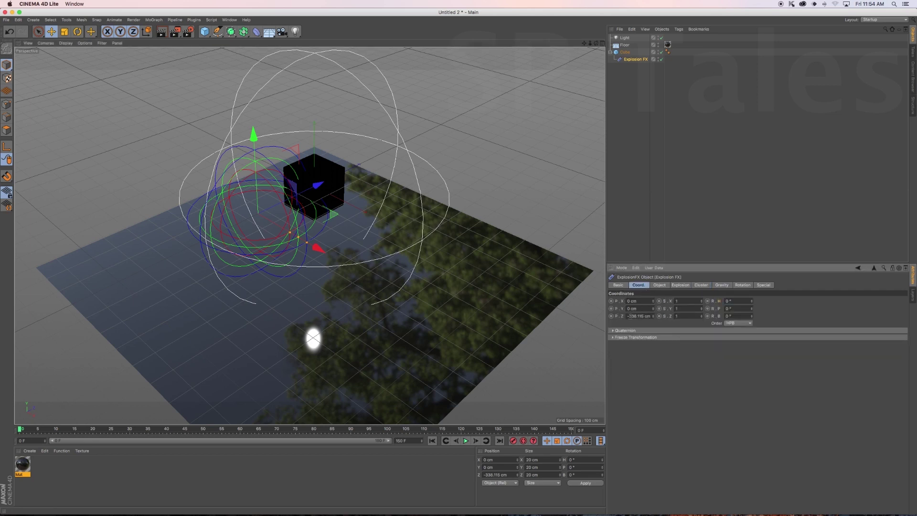
{"action": "left_click_drag", "start_coordinate": [633, 316], "coordinate": [667, 317]}
{"action": "type", "text": "0"}
{"action": "key", "text": "Return"}
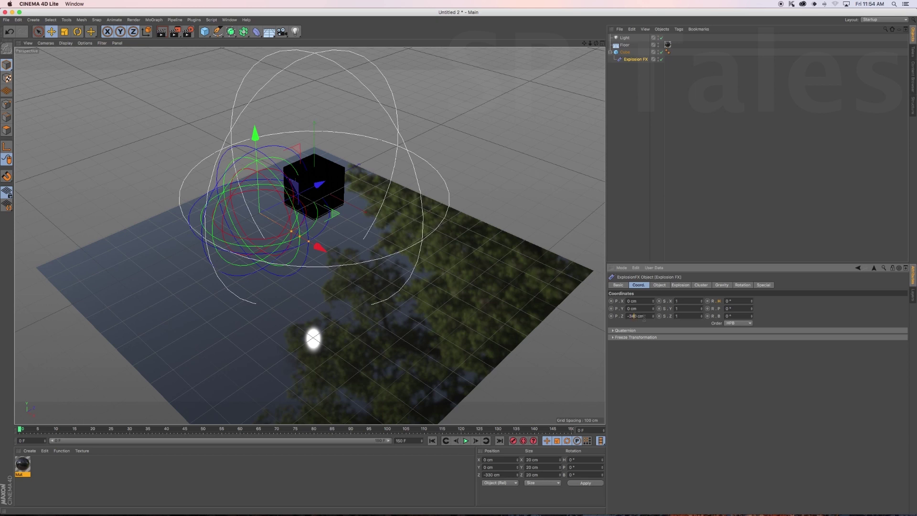
{"action": "key", "text": "Return"}
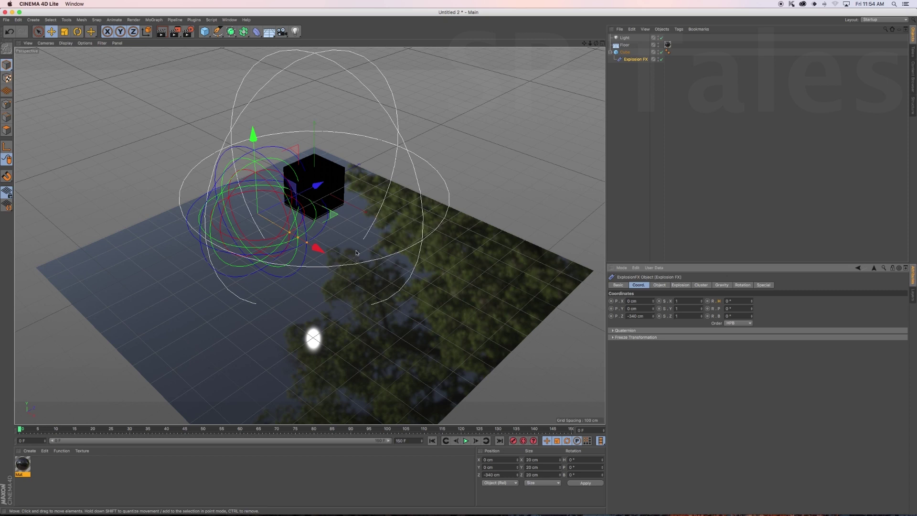
Step: In the Right view, set the Explosion FX P.Z to -355 cm at frame 0
{"action": "middle_click", "coordinate": [127, 268]}
{"action": "middle_click", "coordinate": [464, 358]}
{"action": "middle_click", "coordinate": [198, 328]}
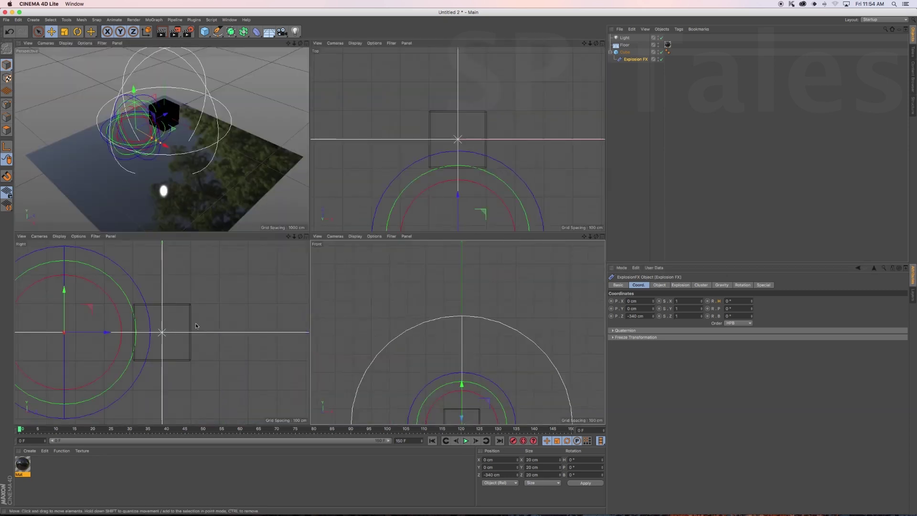
{"action": "left_click_drag", "start_coordinate": [201, 236], "coordinate": [193, 235]}
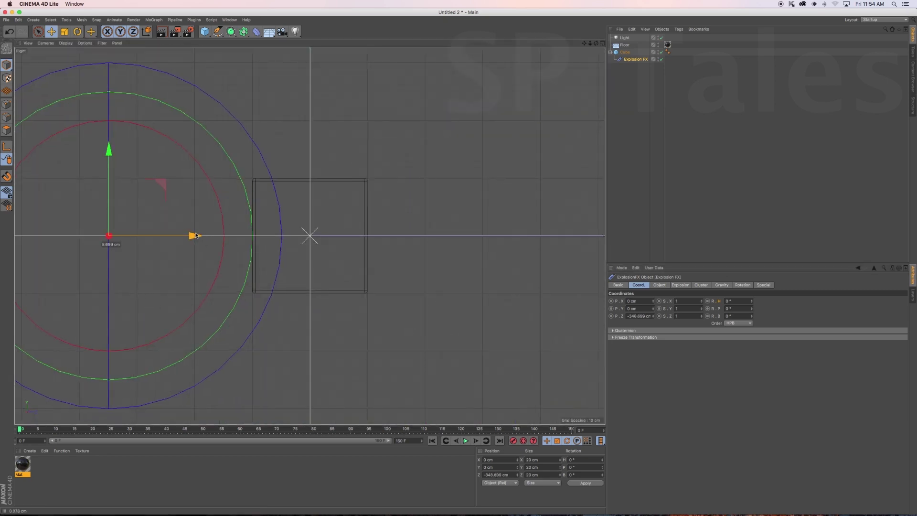
{"action": "left_click", "coordinate": [635, 317]}
{"action": "key", "text": "BackSpace"}
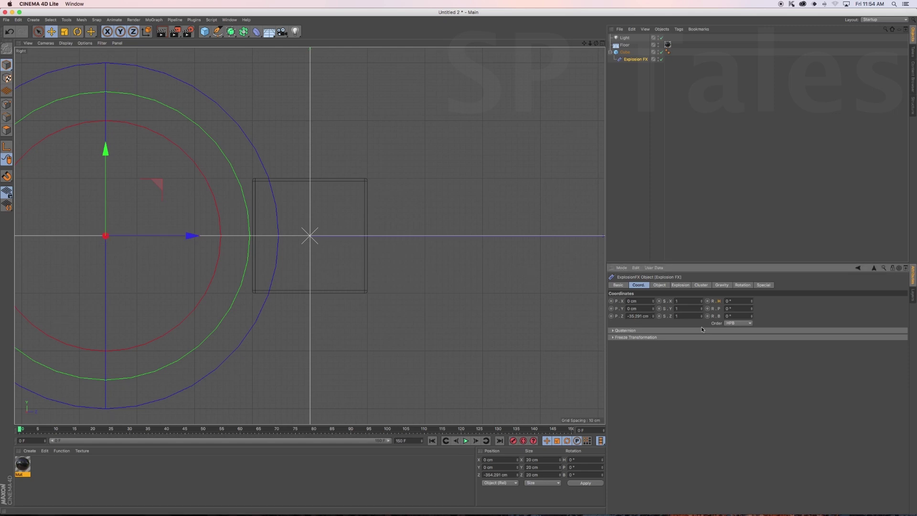
{"action": "type", "text": "5"}
{"action": "key", "text": "Return"}
{"action": "left_click_drag", "start_coordinate": [637, 315], "coordinate": [733, 316]}
{"action": "key", "text": "BackSpace"}
{"action": "key", "text": "Return"}
Step: At frame 150, set P.Z to 365 cm and keyframe it, then scrub to preview
{"action": "left_click", "coordinate": [571, 430]}
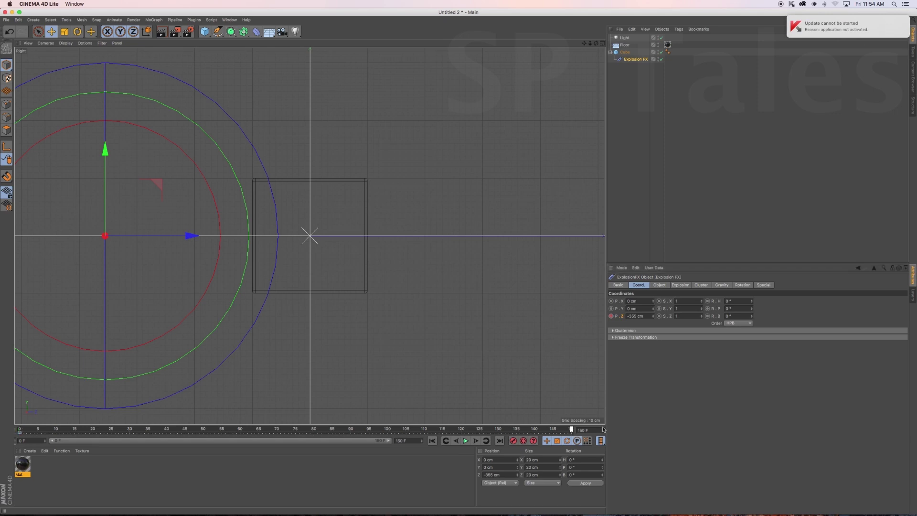
{"action": "mouse_move", "coordinate": [191, 235]}
{"action": "left_mouse_down"}
{"action": "mouse_move", "coordinate": [383, 261]}
{"action": "mouse_move", "coordinate": [640, 262]}
{"action": "left_mouse_up"}
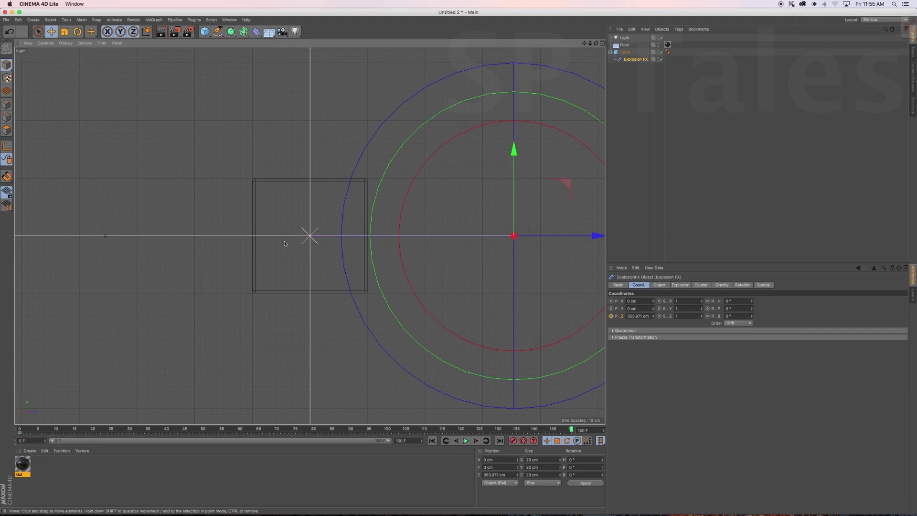
{"action": "middle_click", "coordinate": [234, 194]}
{"action": "left_click_drag", "start_coordinate": [234, 194], "coordinate": [334, 215], "text": "alt"}
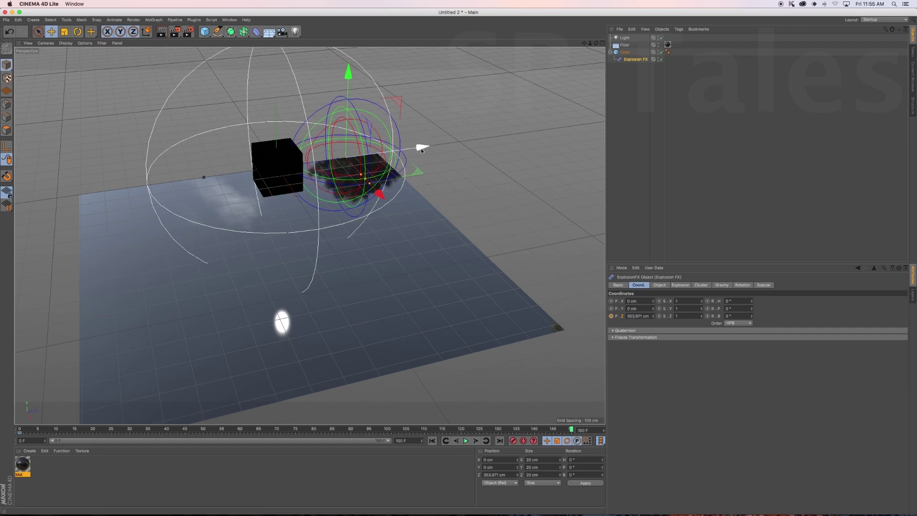
{"action": "left_click_drag", "start_coordinate": [422, 148], "coordinate": [423, 147]}
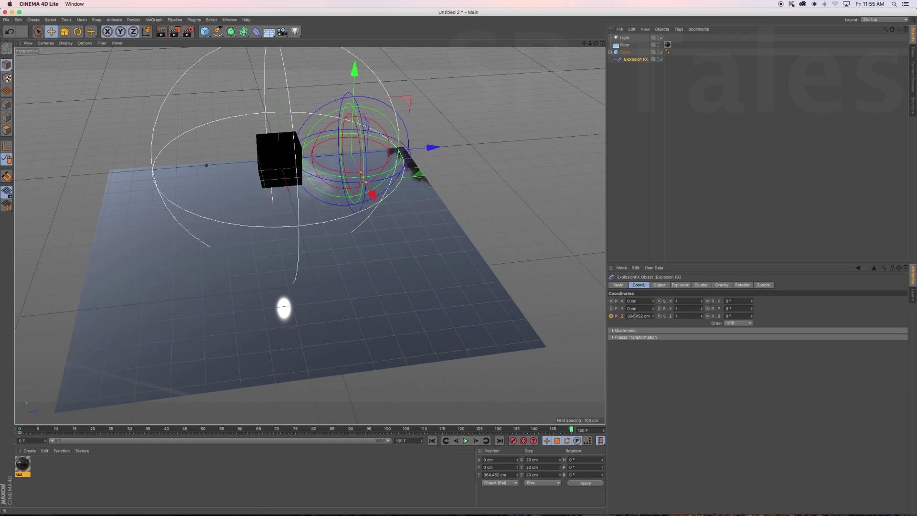
{"action": "left_click_drag", "start_coordinate": [631, 316], "coordinate": [665, 316]}
{"action": "type", "text": "5"}
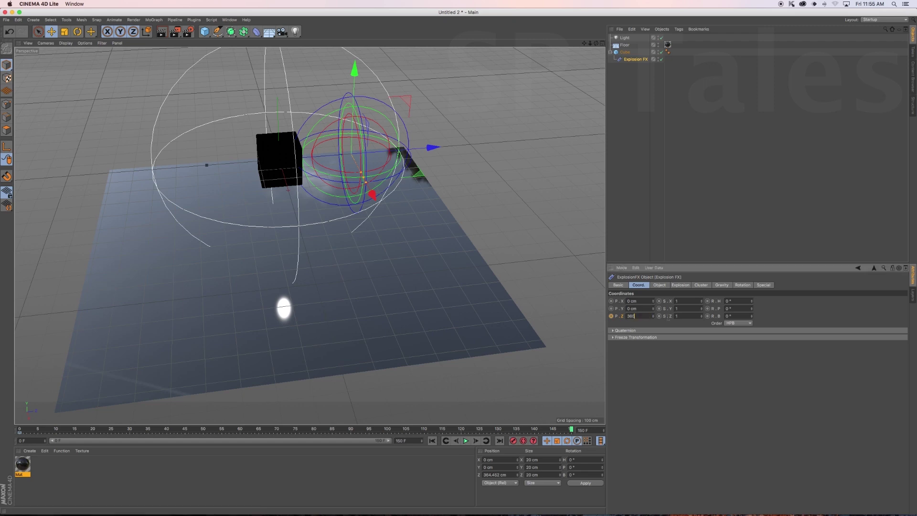
{"action": "key", "text": "Return"}
{"action": "left_click", "coordinate": [612, 316]}
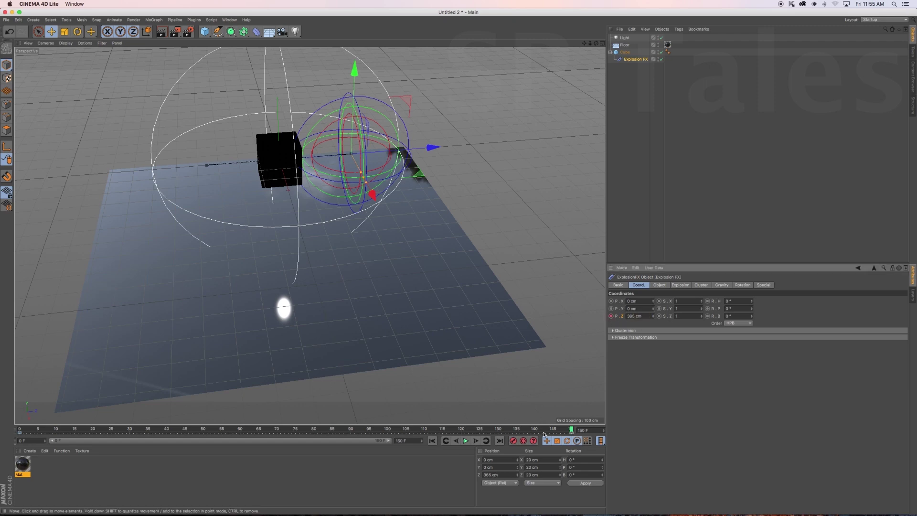
{"action": "mouse_move", "coordinate": [542, 429]}
{"action": "left_mouse_down"}
{"action": "mouse_move", "coordinate": [253, 429]}
{"action": "mouse_move", "coordinate": [382, 429]}
{"action": "left_mouse_up"}
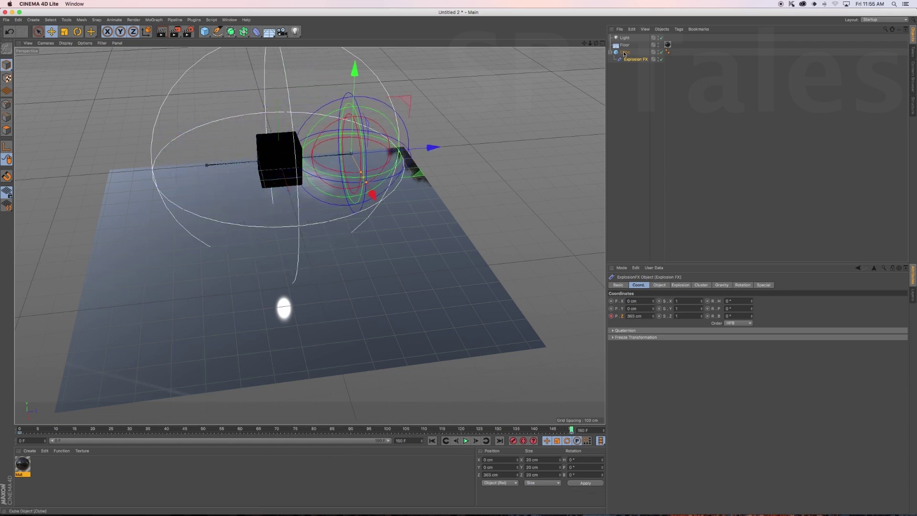
Step: Keyframe the cube's heading at frame 0 and at 360° at frame 150, then play it back
{"action": "left_click", "coordinate": [625, 52]}
{"action": "key", "text": "shift+f"}
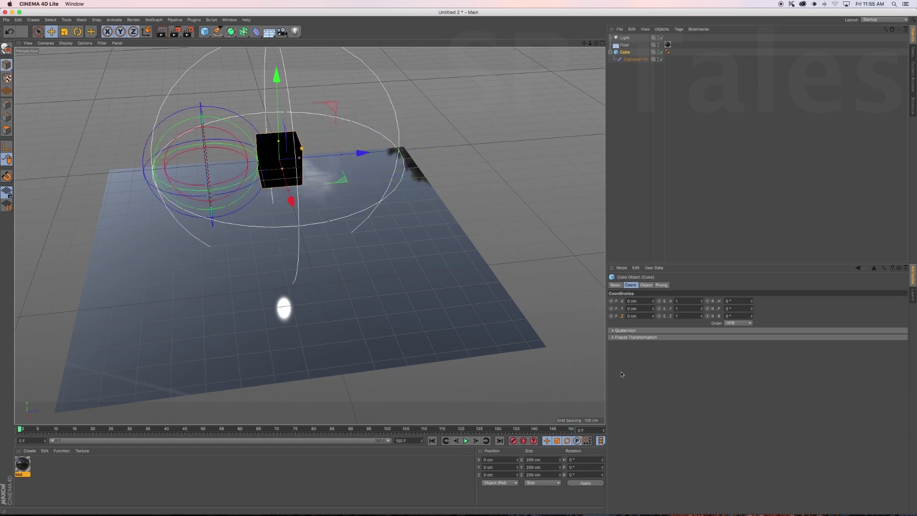
{"action": "left_click", "coordinate": [708, 302], "text": "ctrl"}
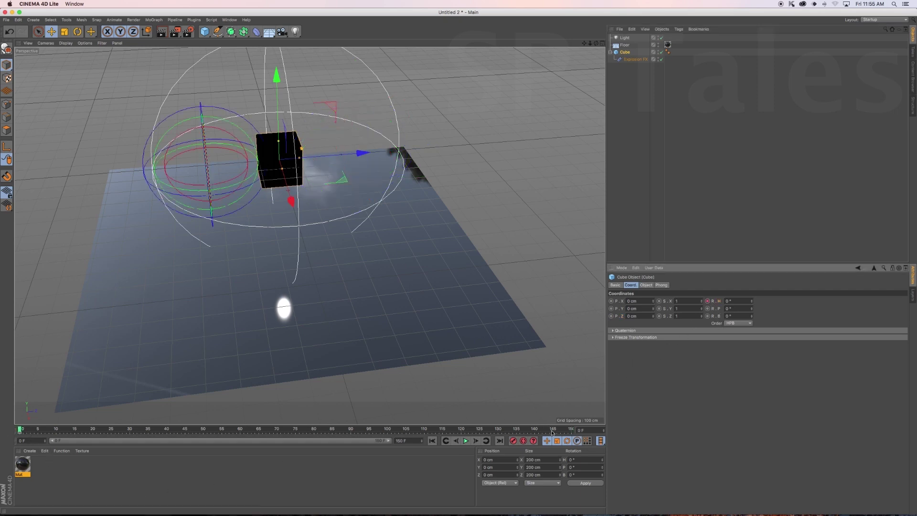
{"action": "left_click", "coordinate": [571, 429]}
{"action": "left_click", "coordinate": [732, 303]}
{"action": "type", "text": "360"}
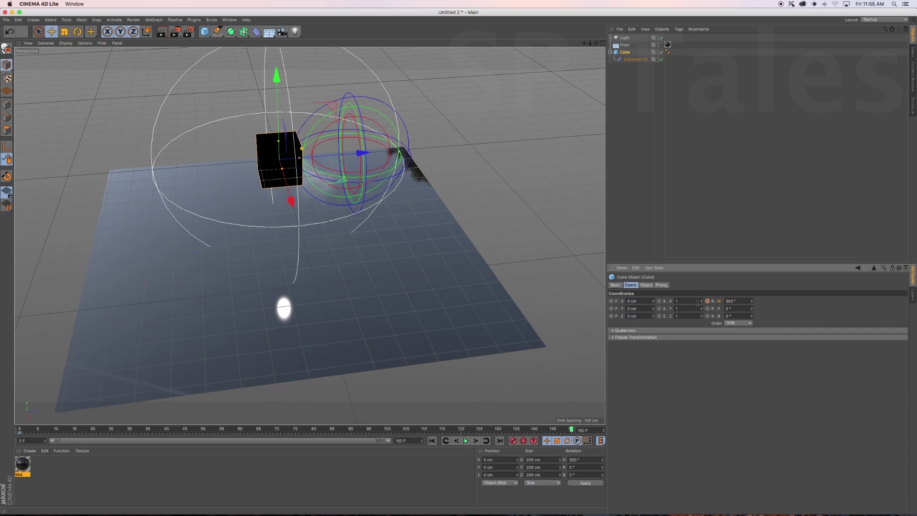
{"action": "left_click", "coordinate": [466, 440]}
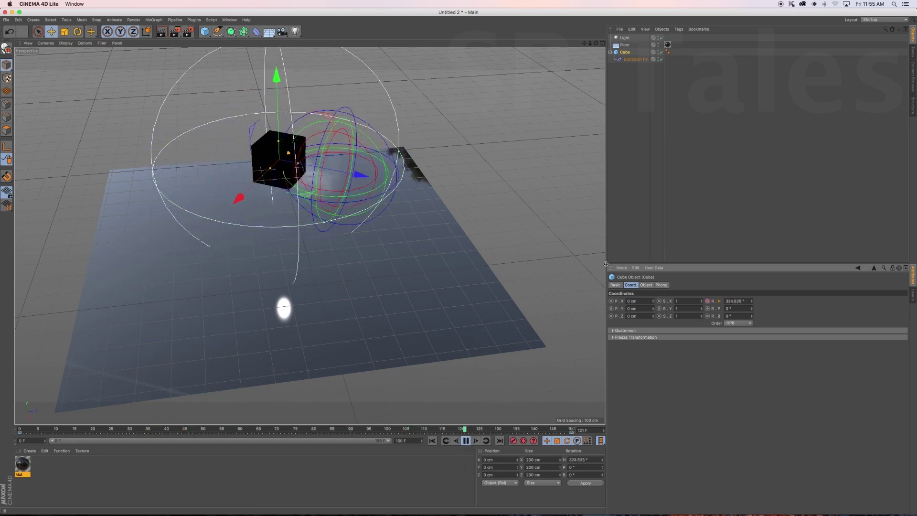
{"action": "left_click", "coordinate": [634, 213]}
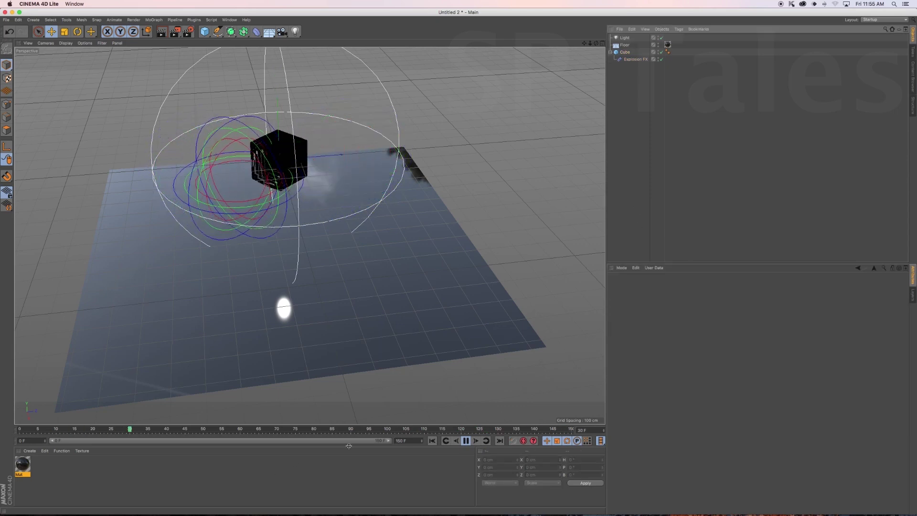
Step: Stop playback, reframe the view and test-render the volumetric light through the shattered cube
{"action": "left_click", "coordinate": [462, 444]}
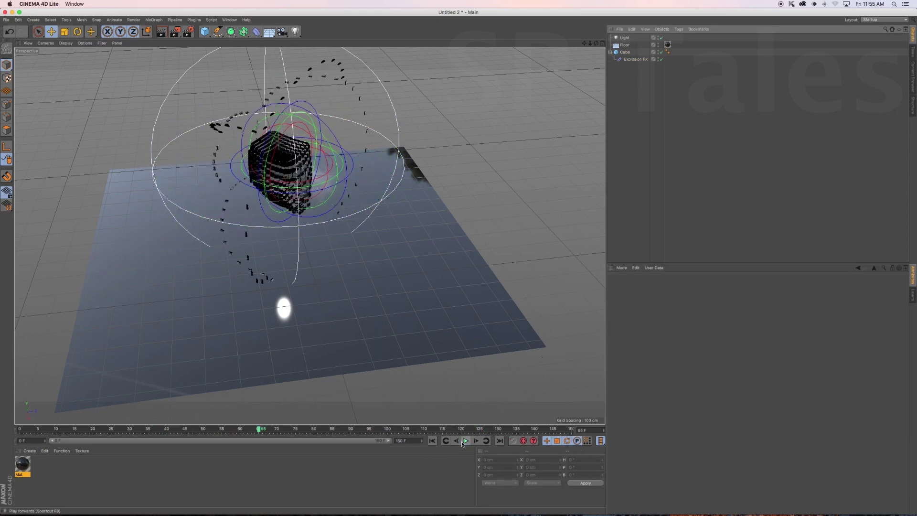
{"action": "key", "text": "ctrl+r"}
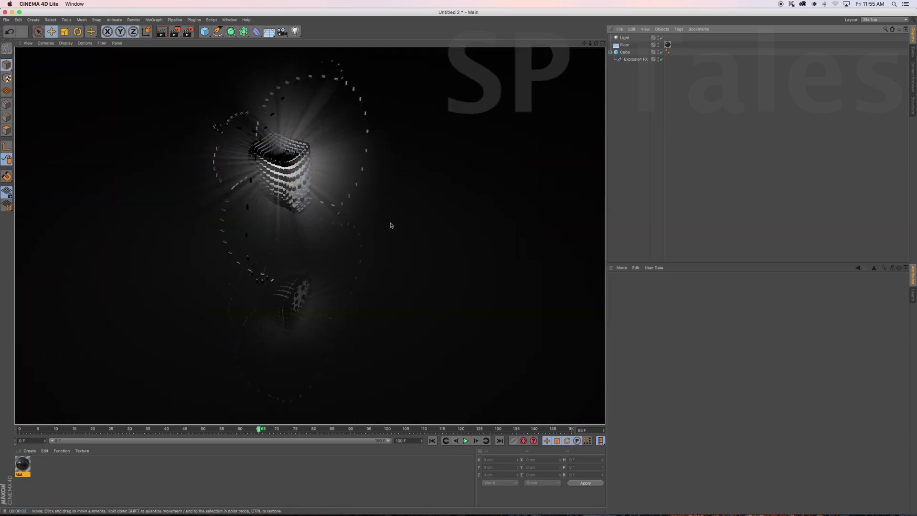
{"action": "left_click_drag", "start_coordinate": [389, 241], "coordinate": [402, 268], "text": "alt"}
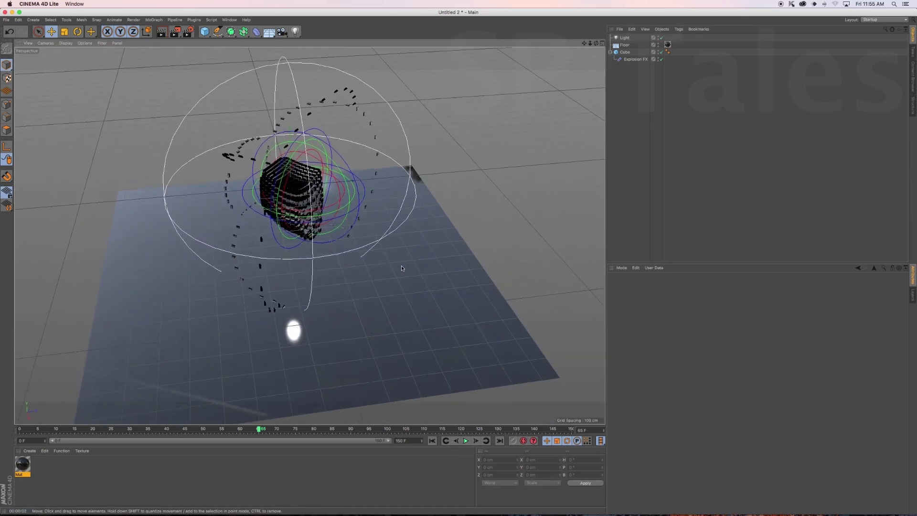
{"action": "key", "text": "ctrl+r"}
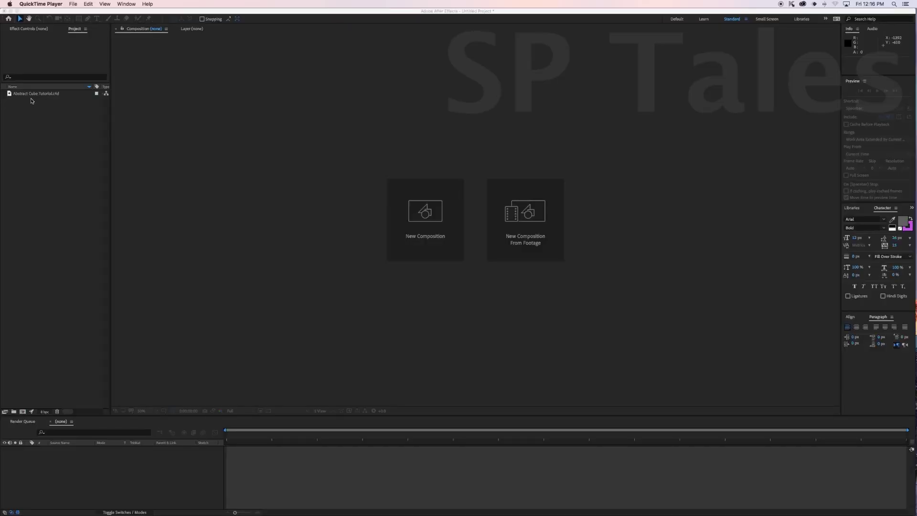
Step: Make a composition from the Abstract Cube Tutorial file with Cineware set to Standard (Final)
{"action": "left_click", "coordinate": [32, 96]}
{"action": "left_click", "coordinate": [27, 96]}
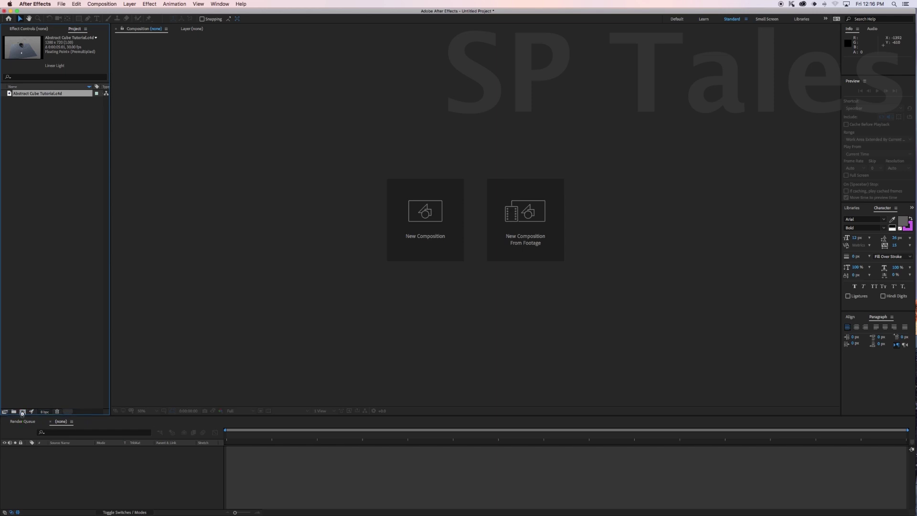
{"action": "left_click", "coordinate": [22, 413]}
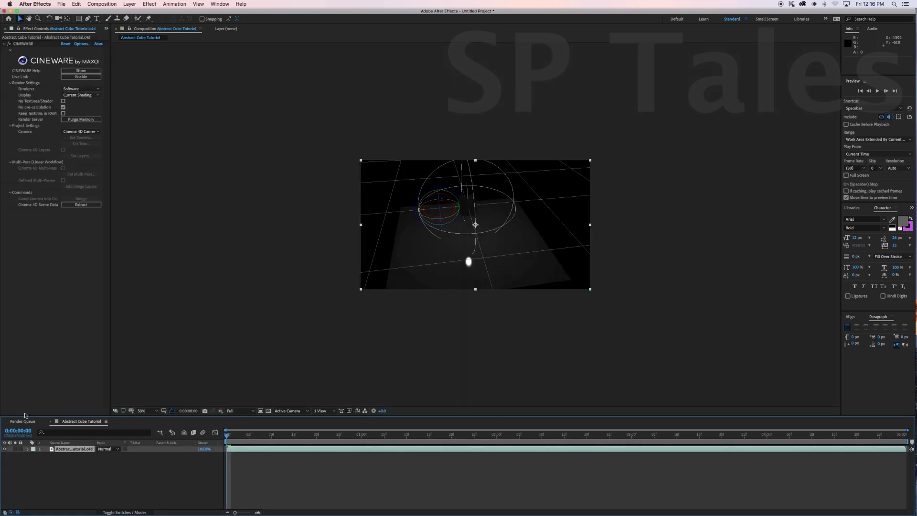
{"action": "left_click", "coordinate": [76, 90]}
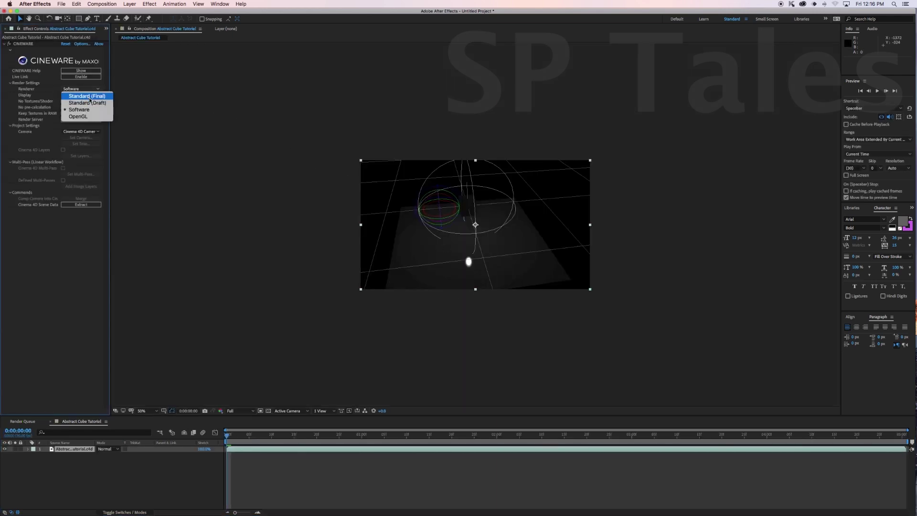
{"action": "left_click", "coordinate": [89, 97]}
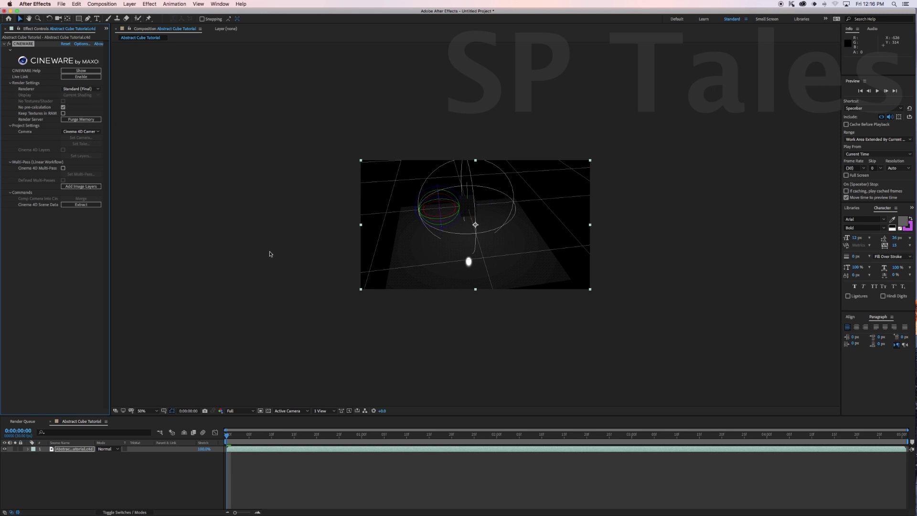
{"action": "left_click", "coordinate": [510, 436]}
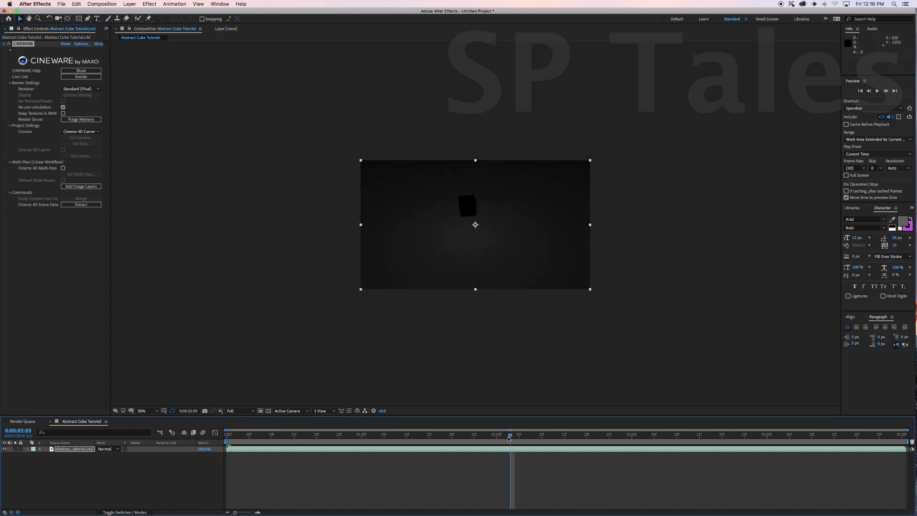
{"action": "key", "text": "period"}
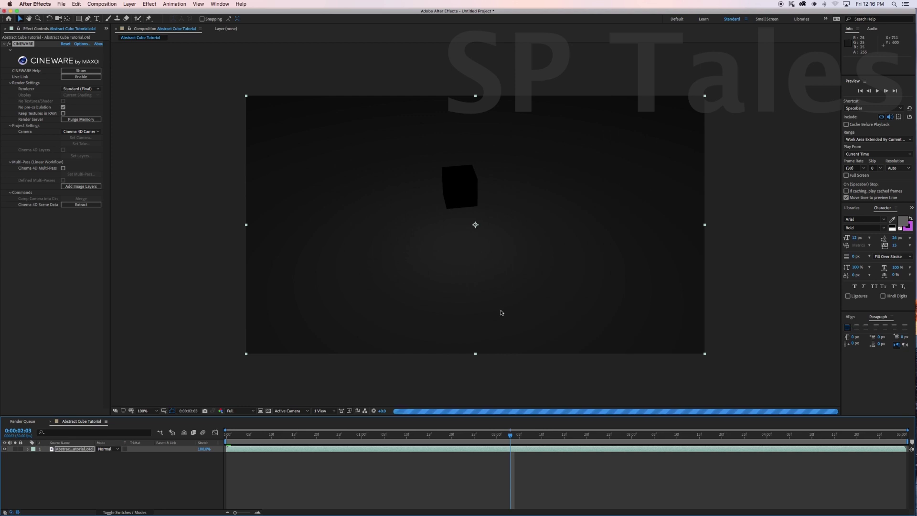
Step: Add an adjustment layer with a Tritone effect whose midtones are 00A6FF
{"action": "right_click", "coordinate": [87, 484]}
{"action": "mouse_move", "coordinate": [126, 437]}
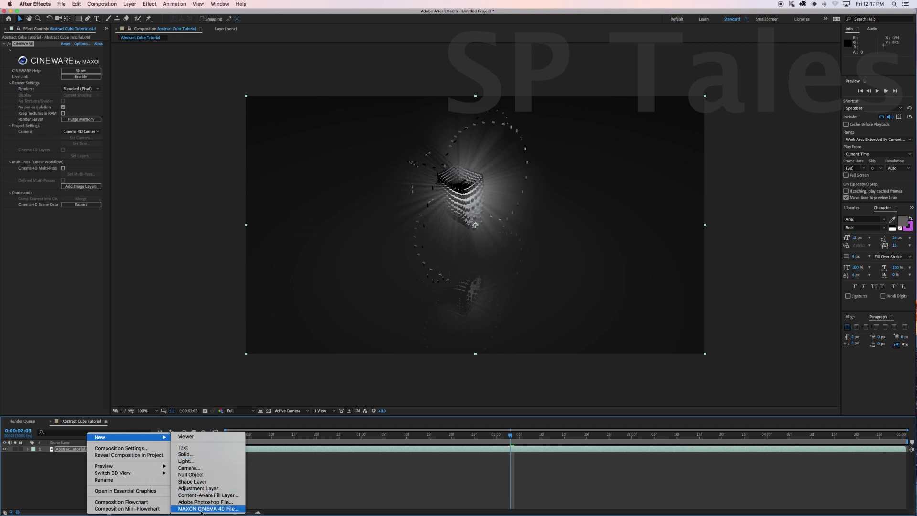
{"action": "left_click", "coordinate": [199, 490]}
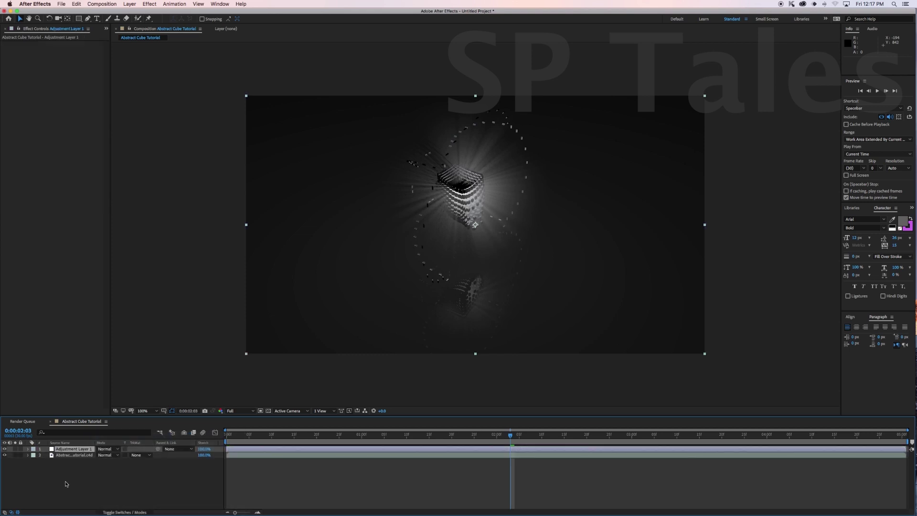
{"action": "right_click", "coordinate": [73, 449]}
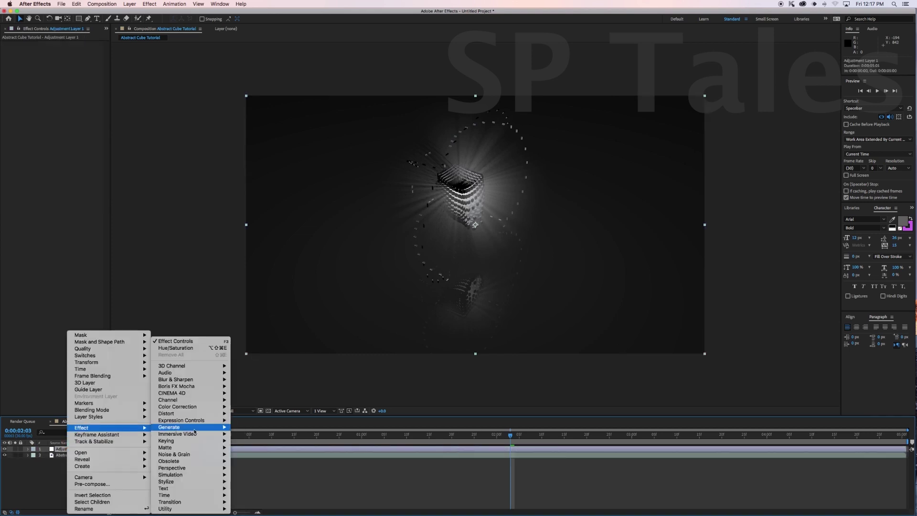
{"action": "mouse_move", "coordinate": [108, 427]}
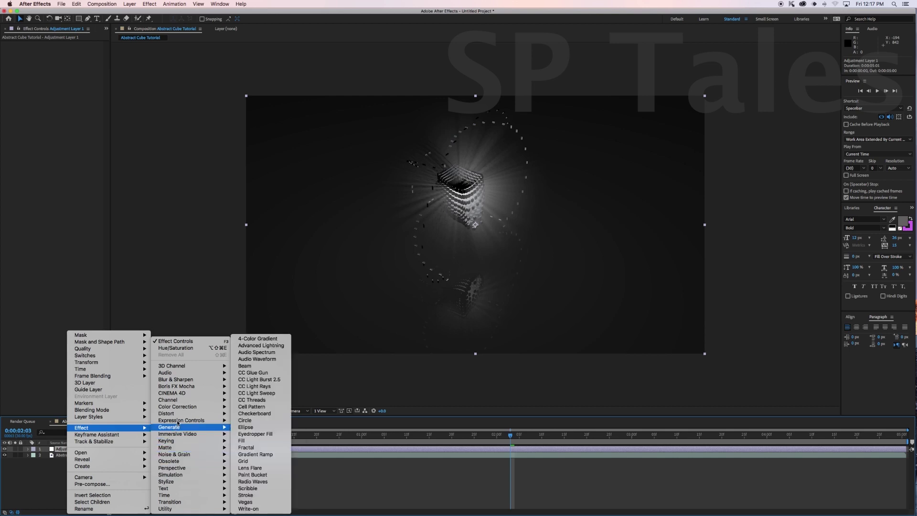
{"action": "mouse_move", "coordinate": [178, 406]}
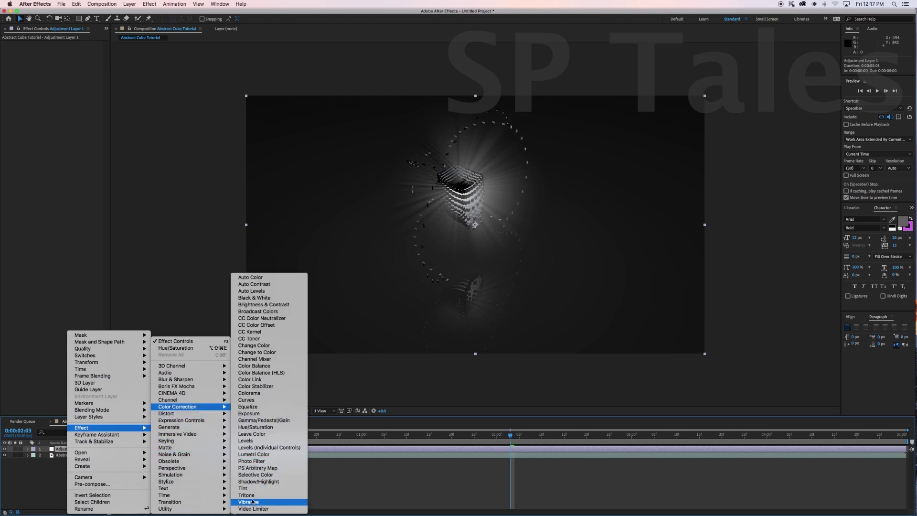
{"action": "left_click", "coordinate": [246, 495]}
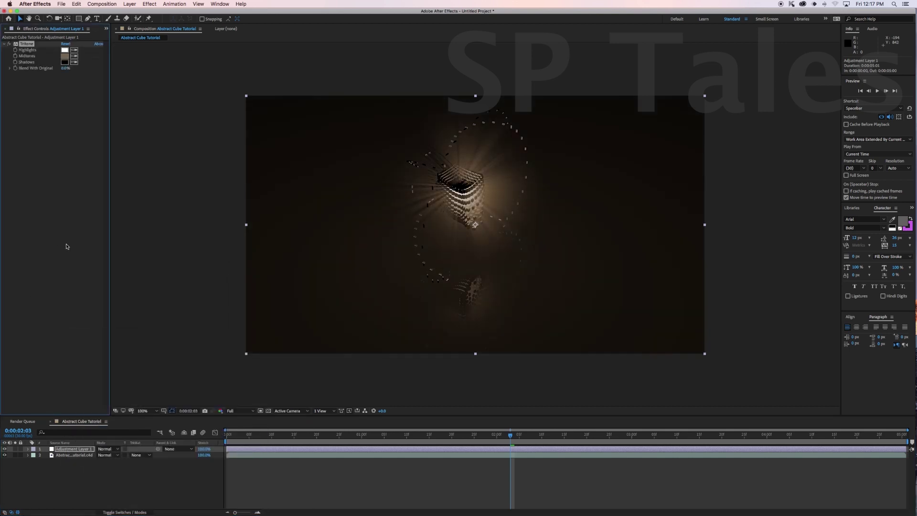
{"action": "left_click", "coordinate": [65, 56]}
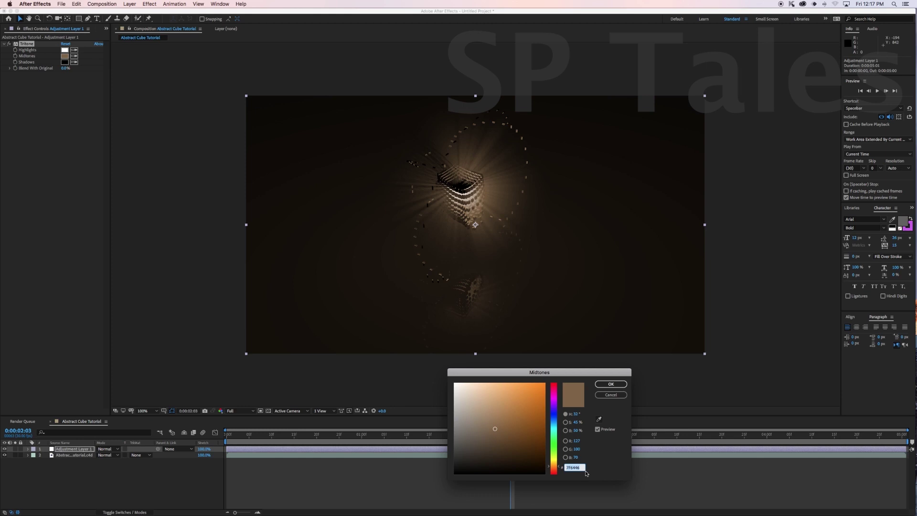
{"action": "type", "text": "00"}
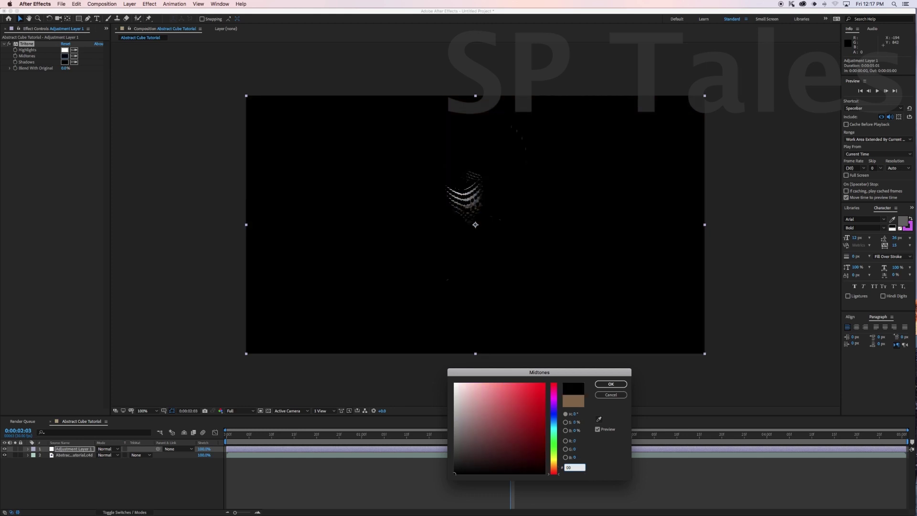
{"action": "type", "text": "A6"}
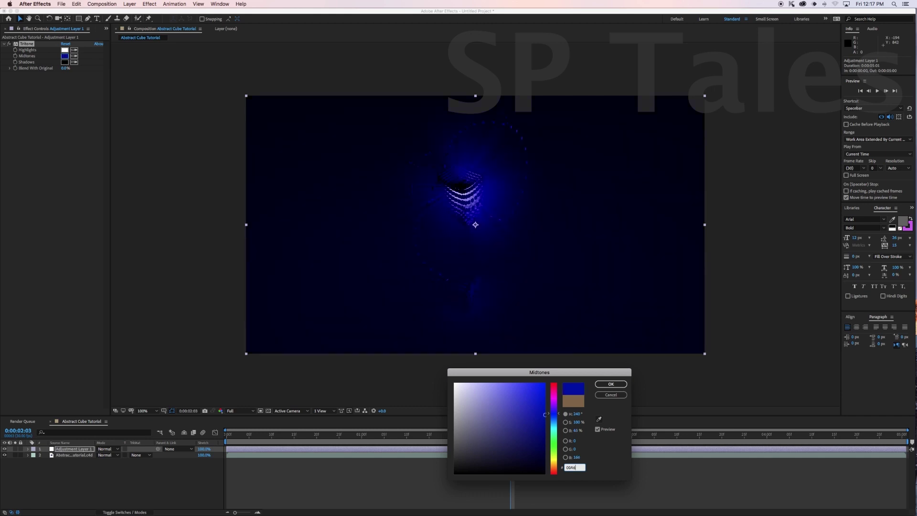
{"action": "type", "text": "F"}
{"action": "type", "text": "F"}
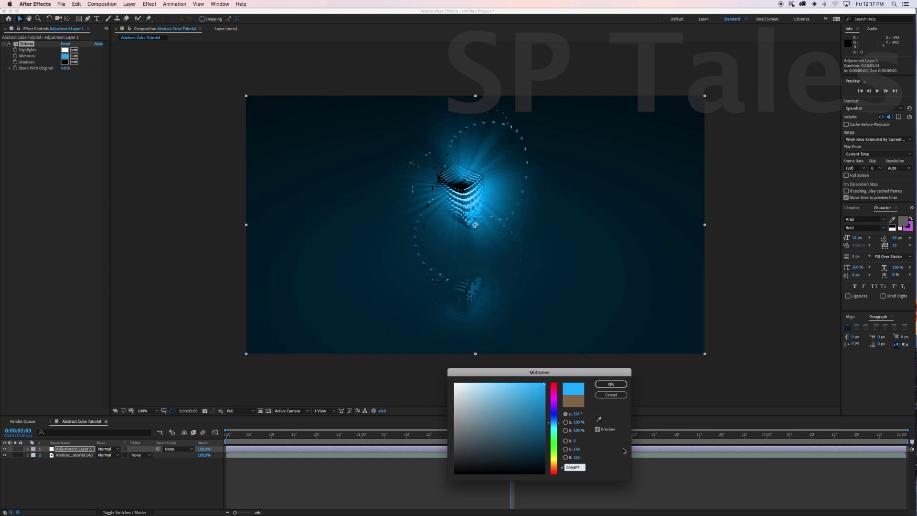
{"action": "left_click", "coordinate": [610, 385]}
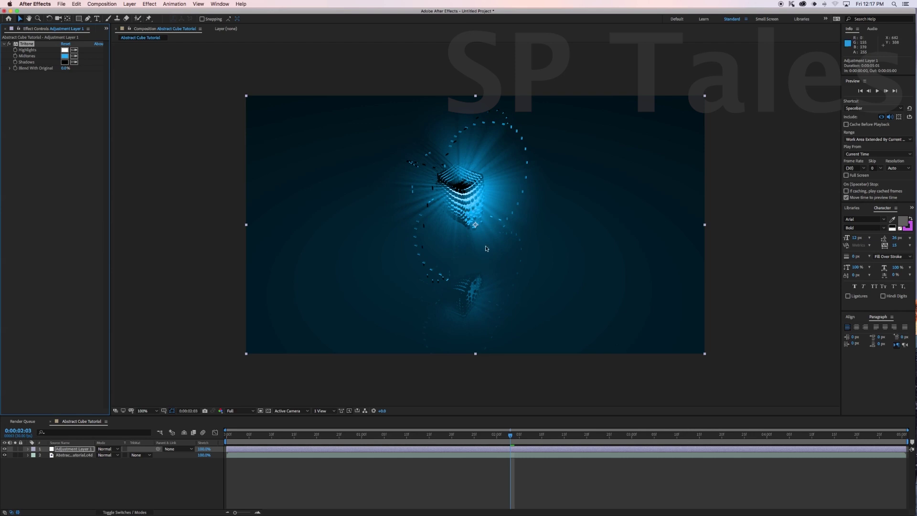
Step: Add a Glow effect with radius 30 and a fine-tuned threshold, toggling it to compare
{"action": "right_click", "coordinate": [58, 192]}
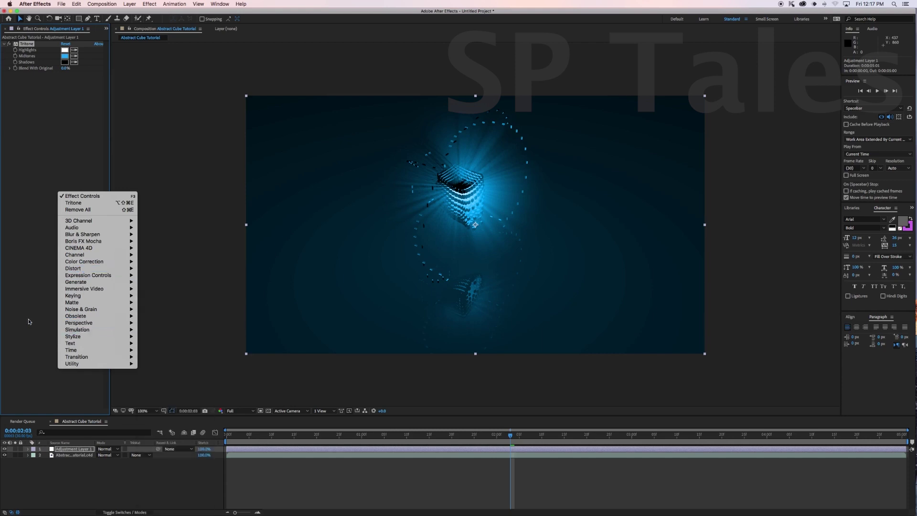
{"action": "mouse_move", "coordinate": [76, 336]}
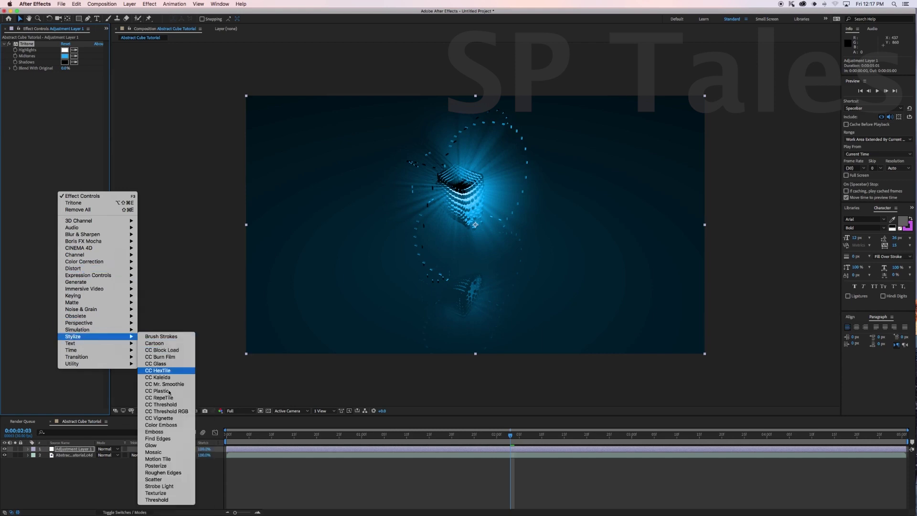
{"action": "left_click", "coordinate": [165, 448]}
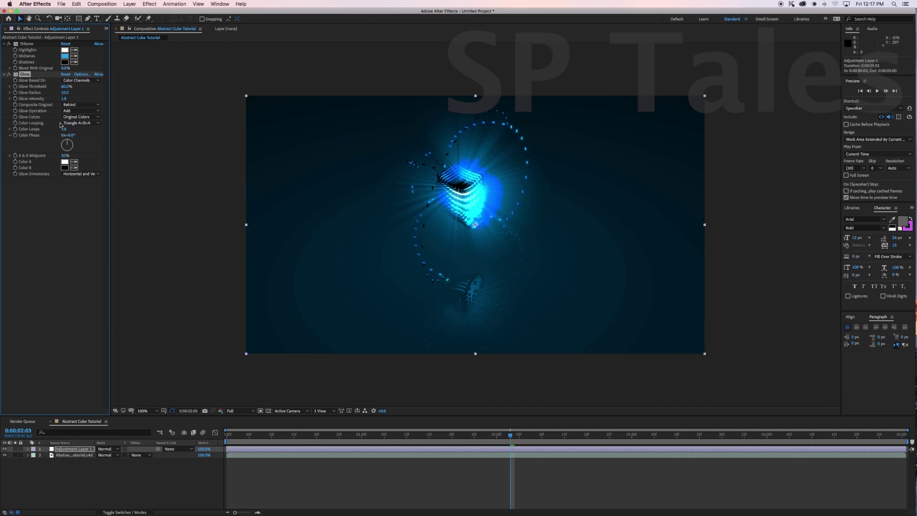
{"action": "left_click", "coordinate": [67, 86]}
{"action": "type", "text": "50"}
{"action": "key", "text": "Return"}
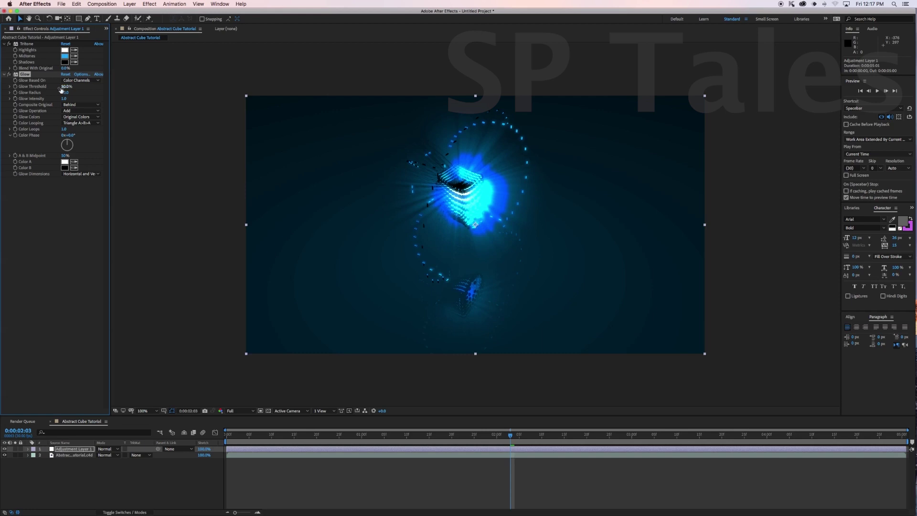
{"action": "left_click", "coordinate": [65, 93]}
{"action": "key", "text": "Return"}
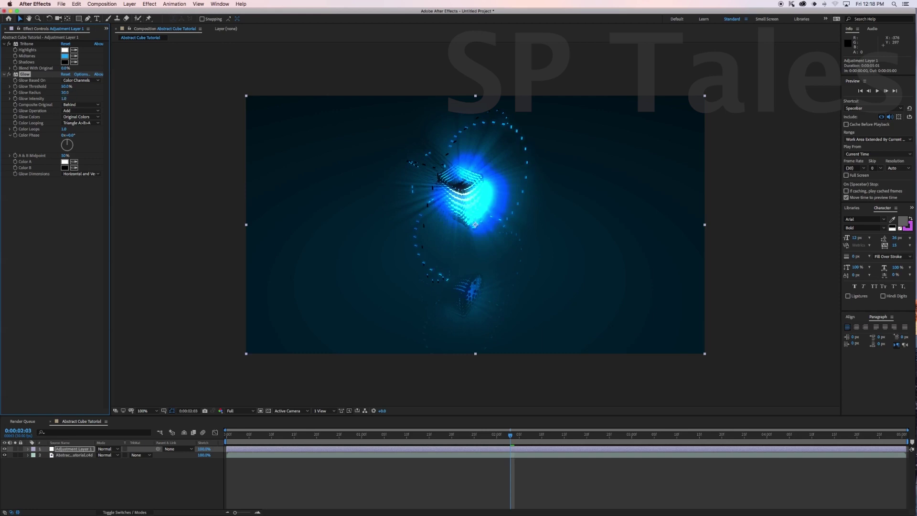
{"action": "left_click_drag", "start_coordinate": [67, 87], "coordinate": [100, 94]}
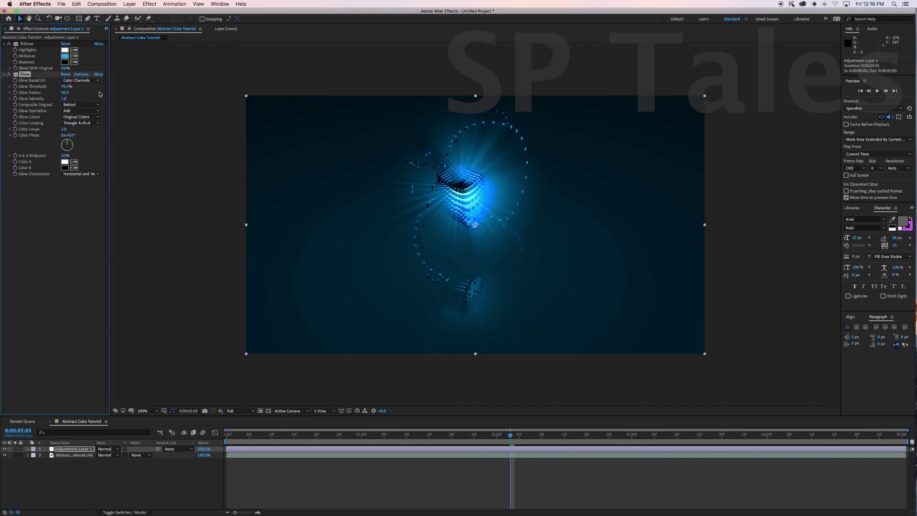
{"action": "left_click", "coordinate": [10, 75]}
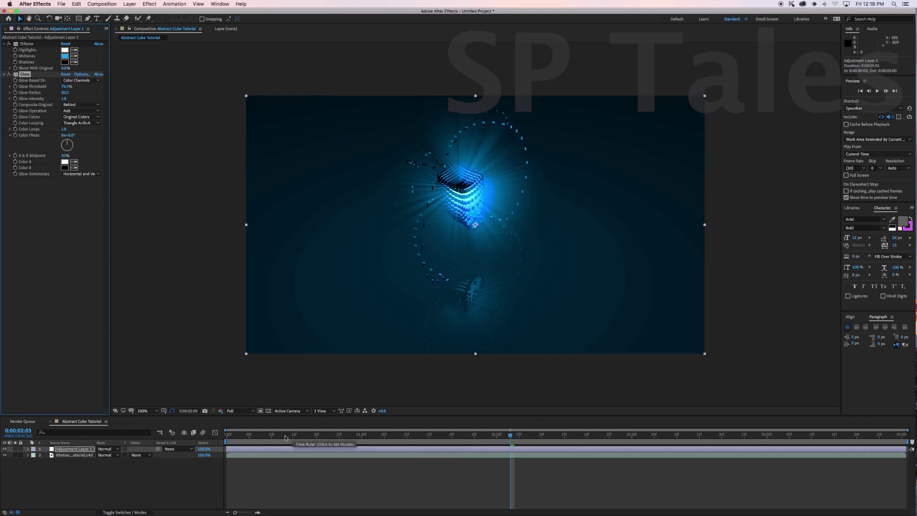
Step: Preview the tinted glowing shatter composition from frame 0:00:00:00
{"action": "left_click_drag", "start_coordinate": [235, 436], "coordinate": [227, 436]}
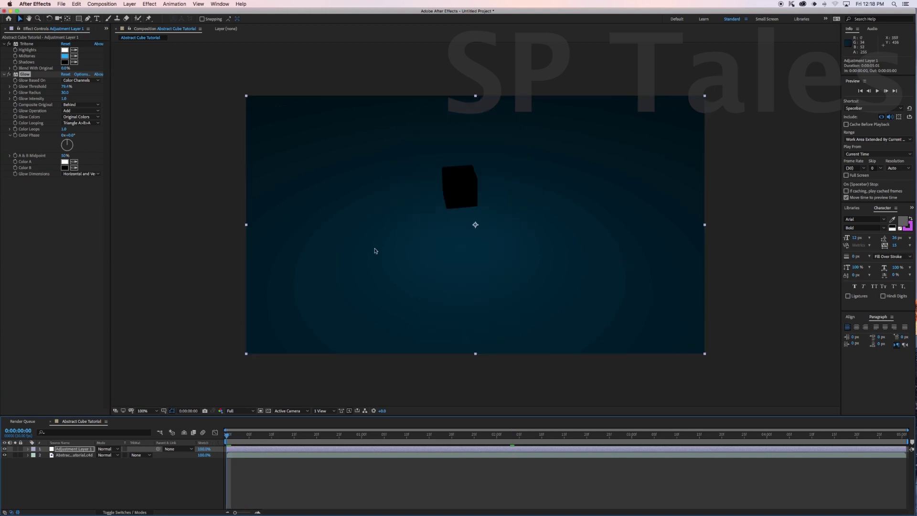
{"action": "key", "text": "space"}
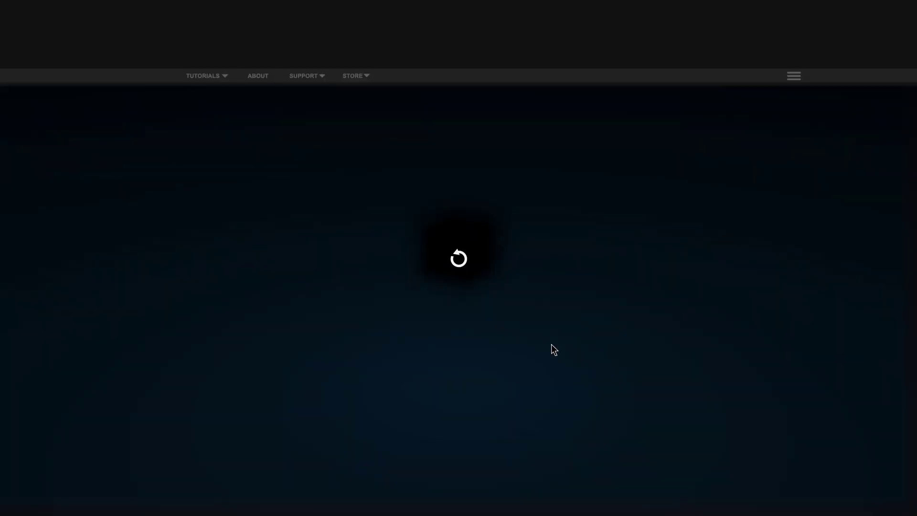
Step: Replay the final glowing shattered-cube video on the tutorial page
{"action": "left_click", "coordinate": [467, 266]}
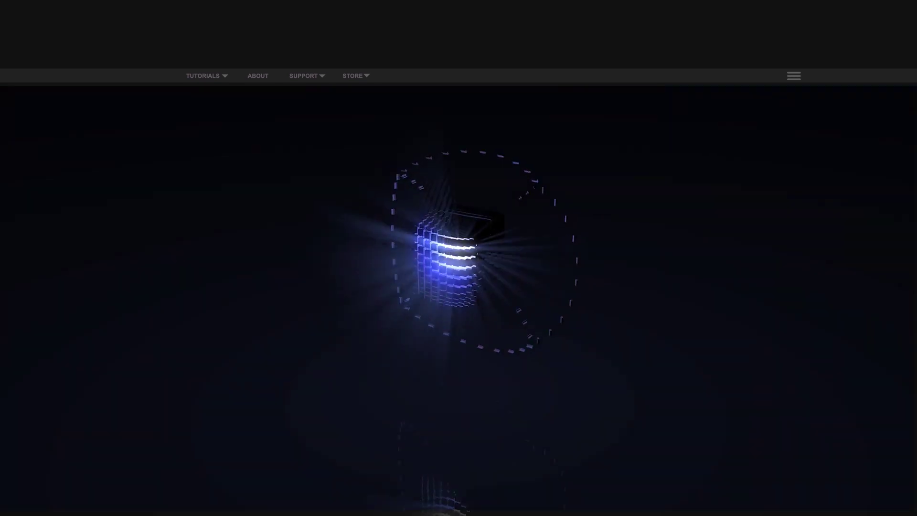